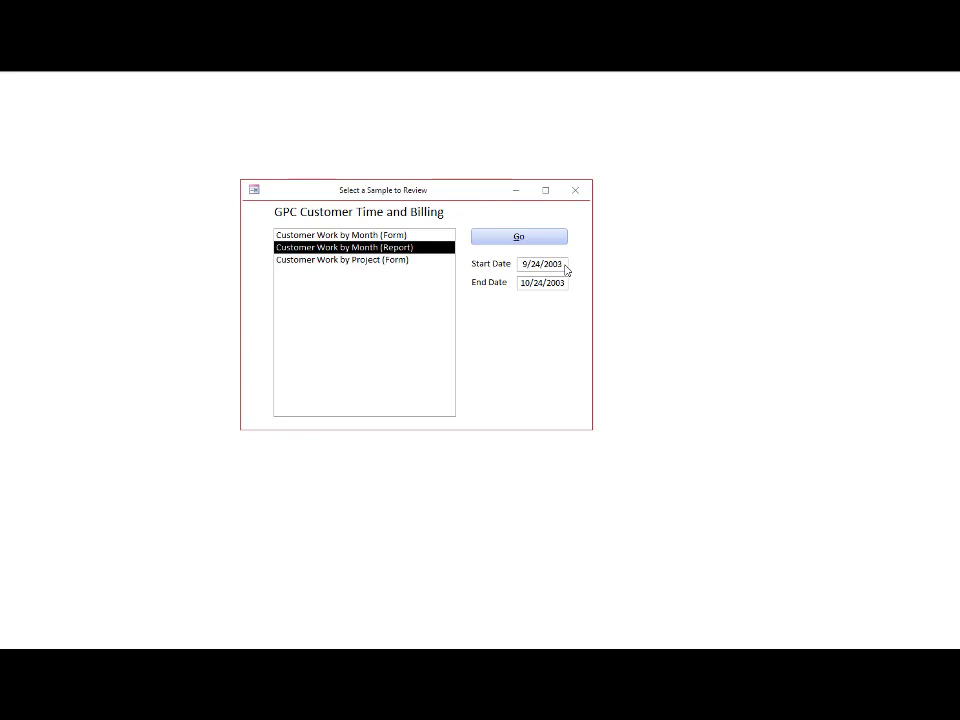
Set the Start Date on the main menu form to 9/24/2003
left_click(562, 266)
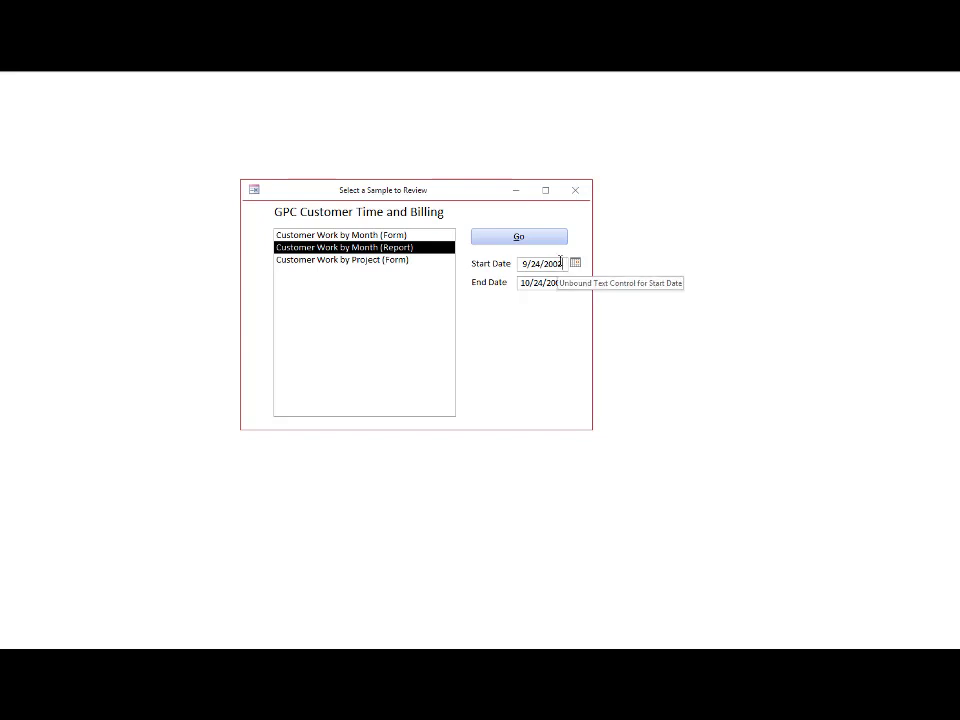
key("BackSpace")
type("3")
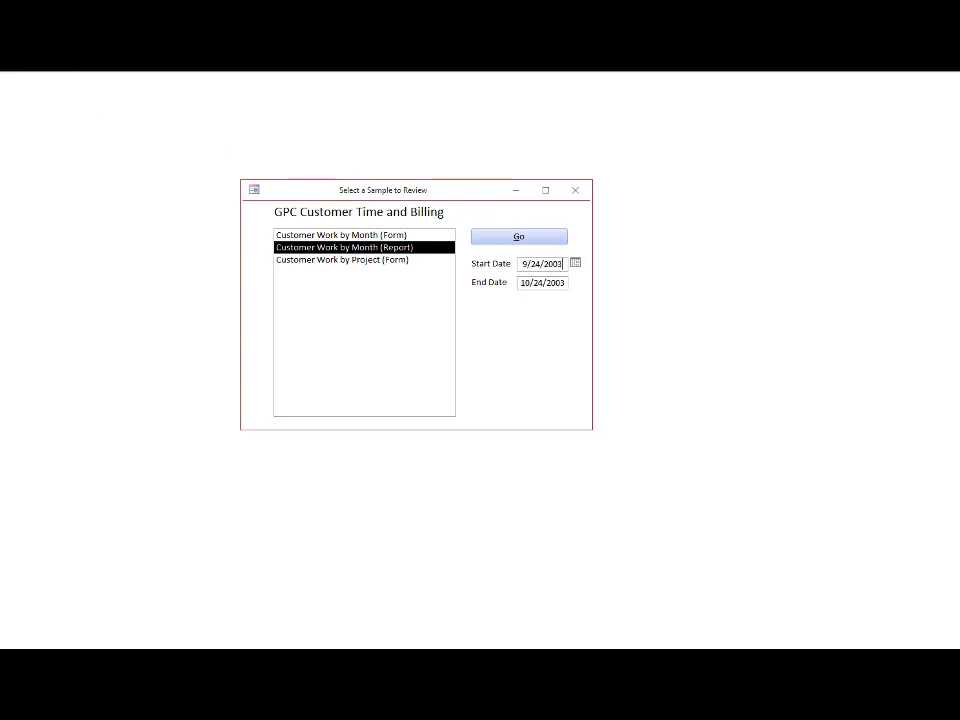
Examine the default value expressions of the Start Date and End Date boxes in the form's design, and return to Form view
left_click(22, 75)
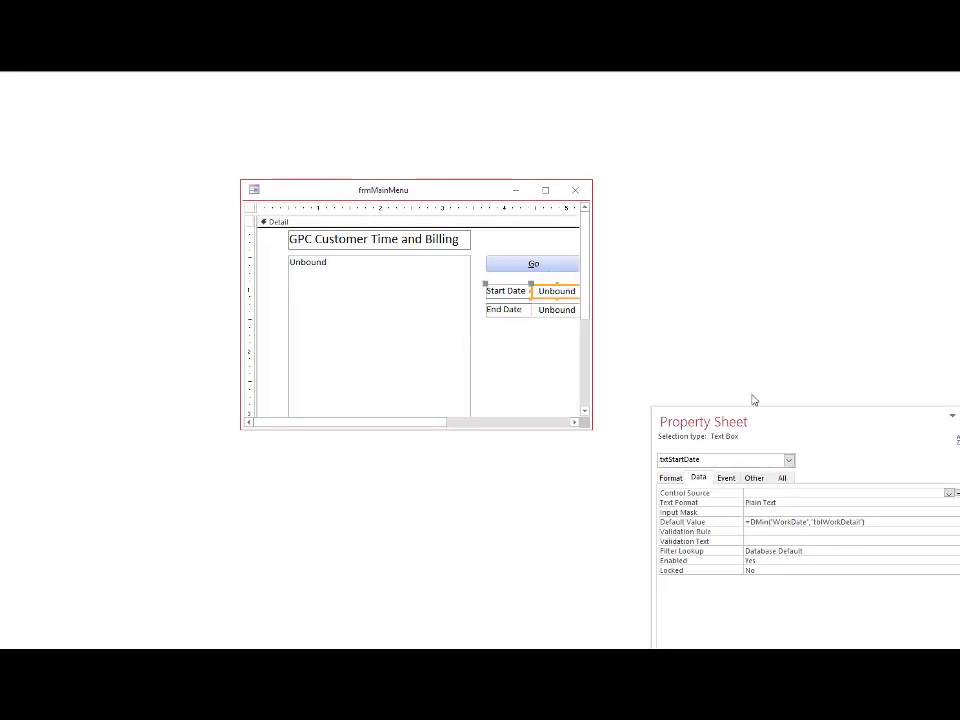
left_click(887, 521)
left_click(556, 311)
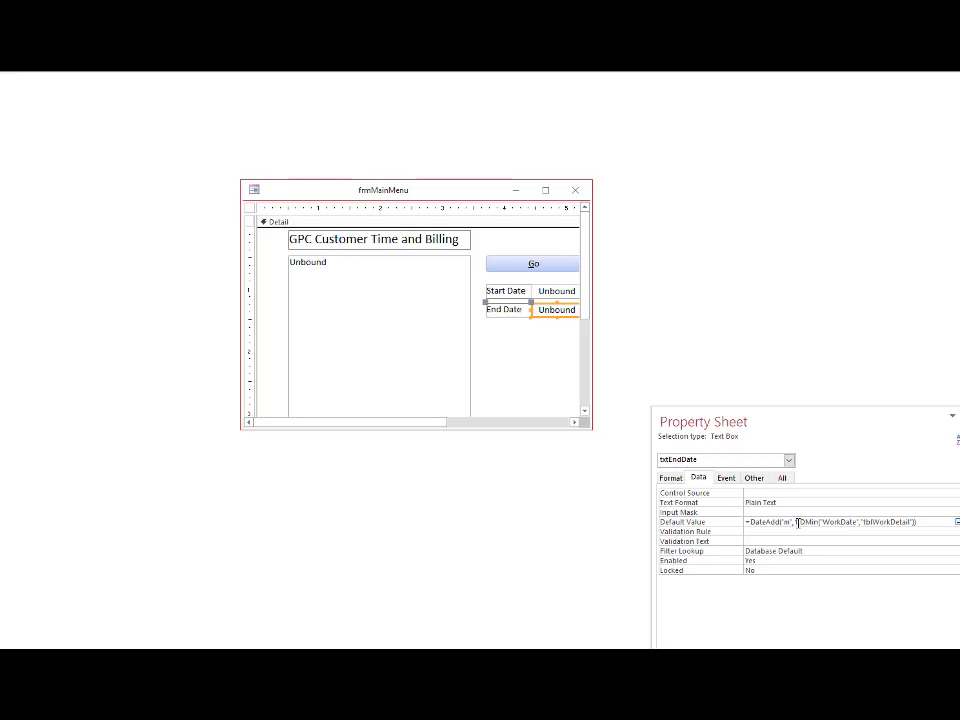
left_click(797, 521)
type("1,")
key("F5")
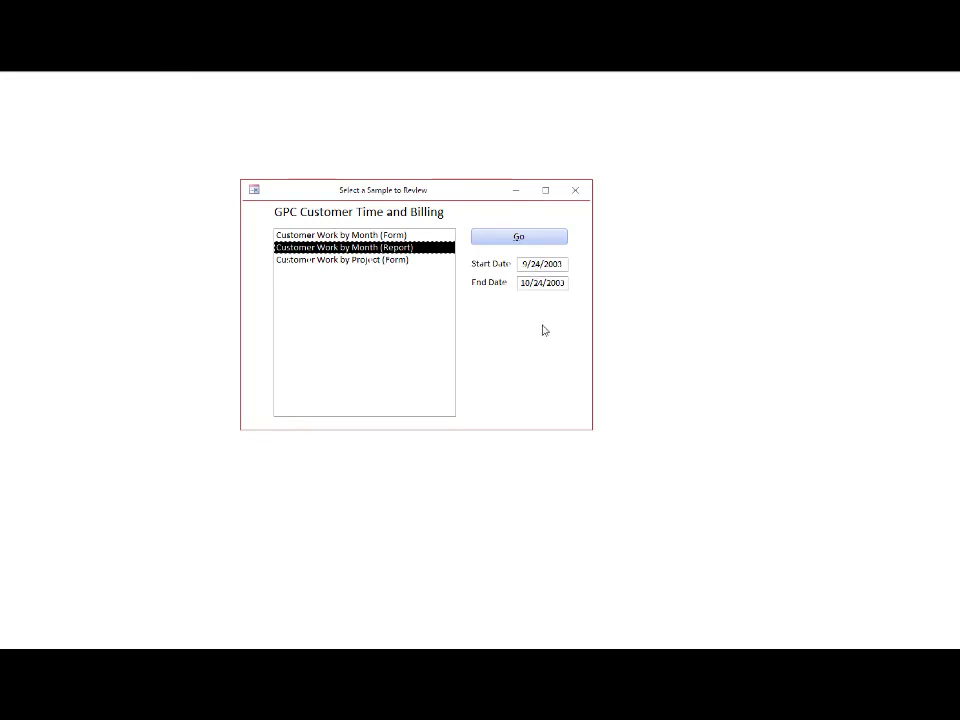
Run the Customer Work by Month report and open its record source query, qryCustomerWork_report, from the report design in the Query Builder
left_click(516, 238)
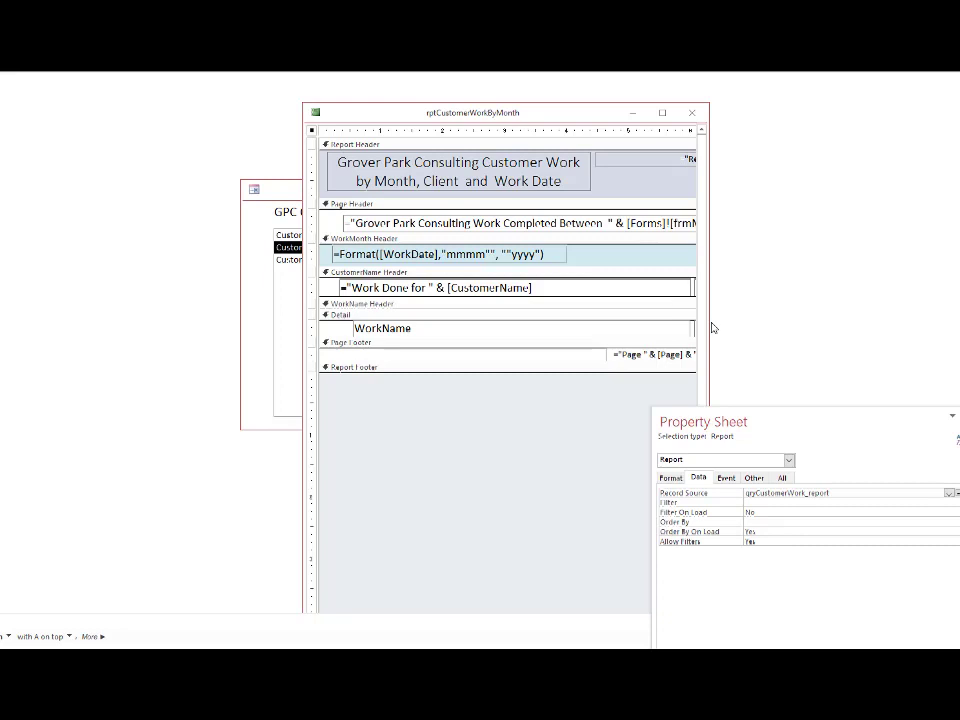
left_click_drag(708, 320, 827, 320)
left_click(861, 492)
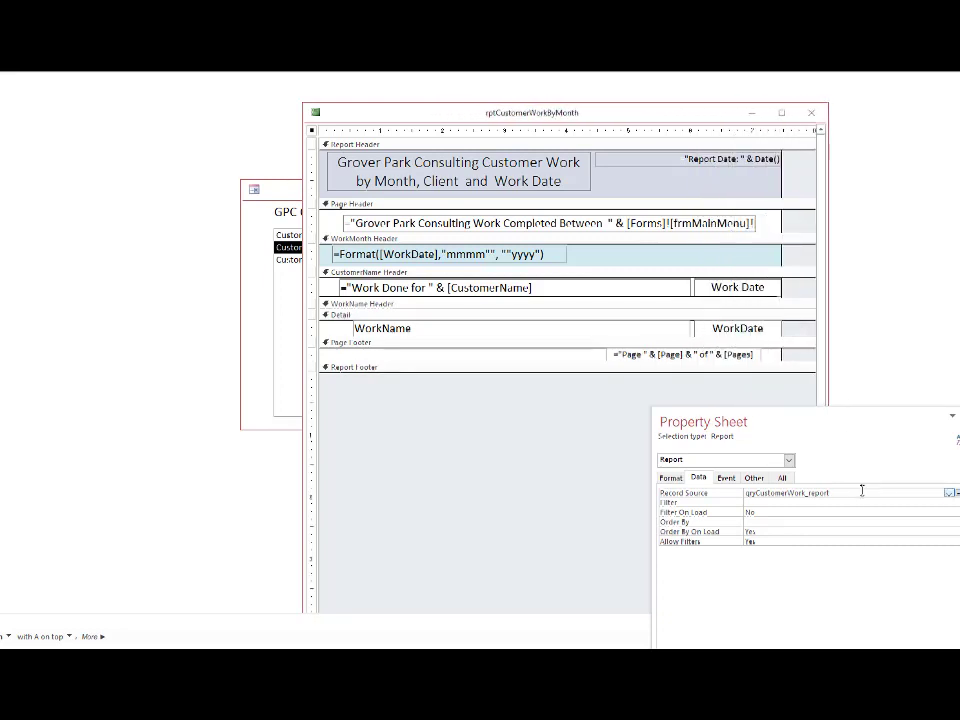
left_click_drag(806, 420, 550, 395)
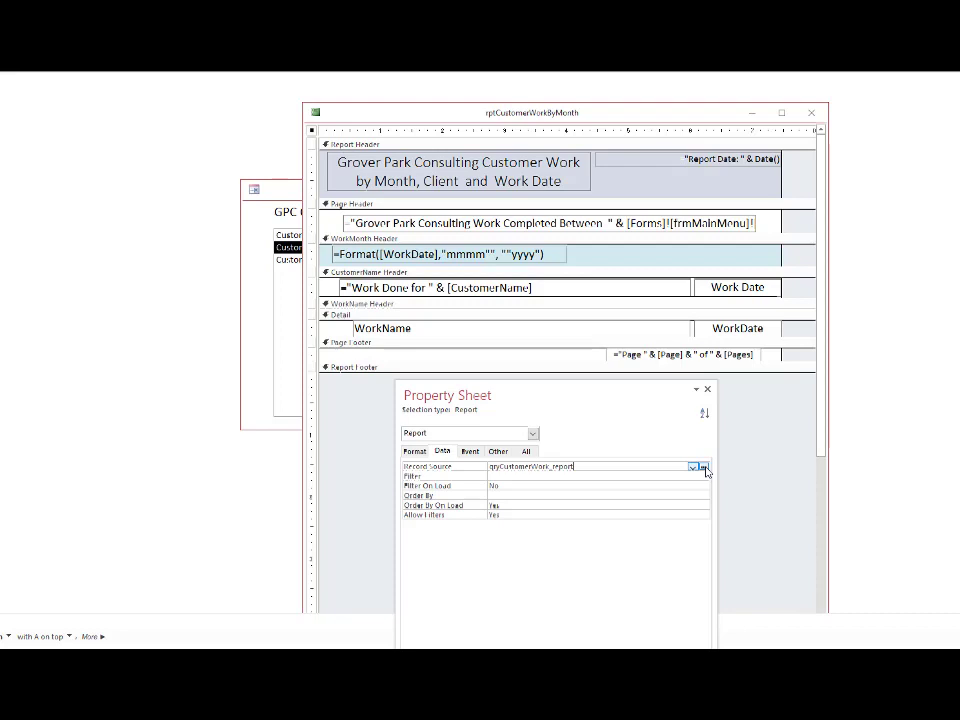
left_click(704, 468)
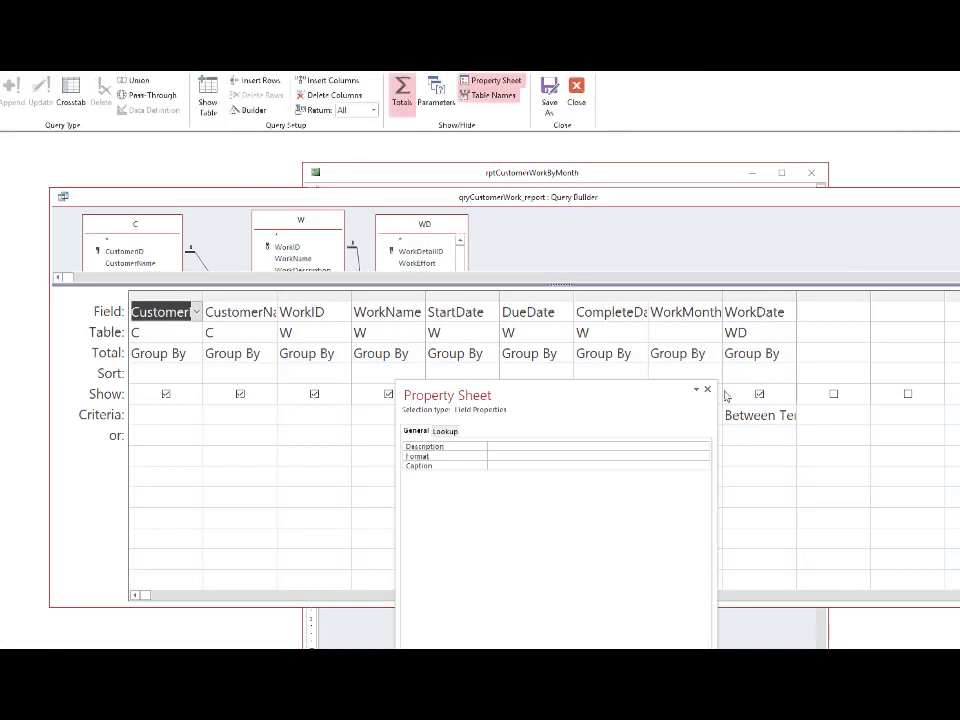
left_click(708, 390)
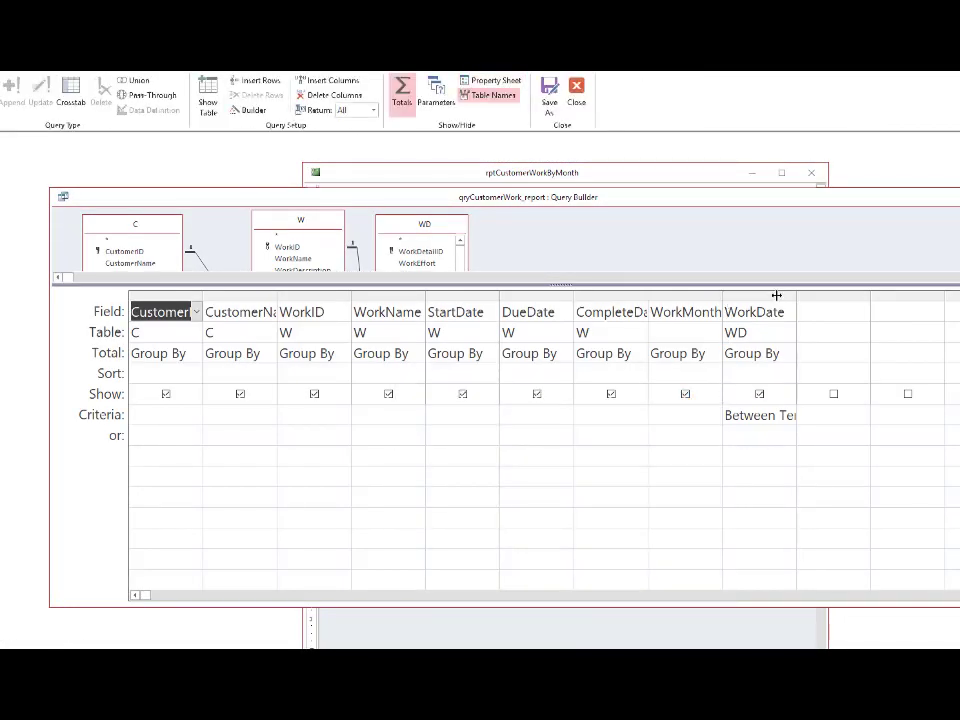
Widen the WorkMonth column in the query design and examine the Year and Month functions in its expression
left_click_drag(777, 296, 777, 296)
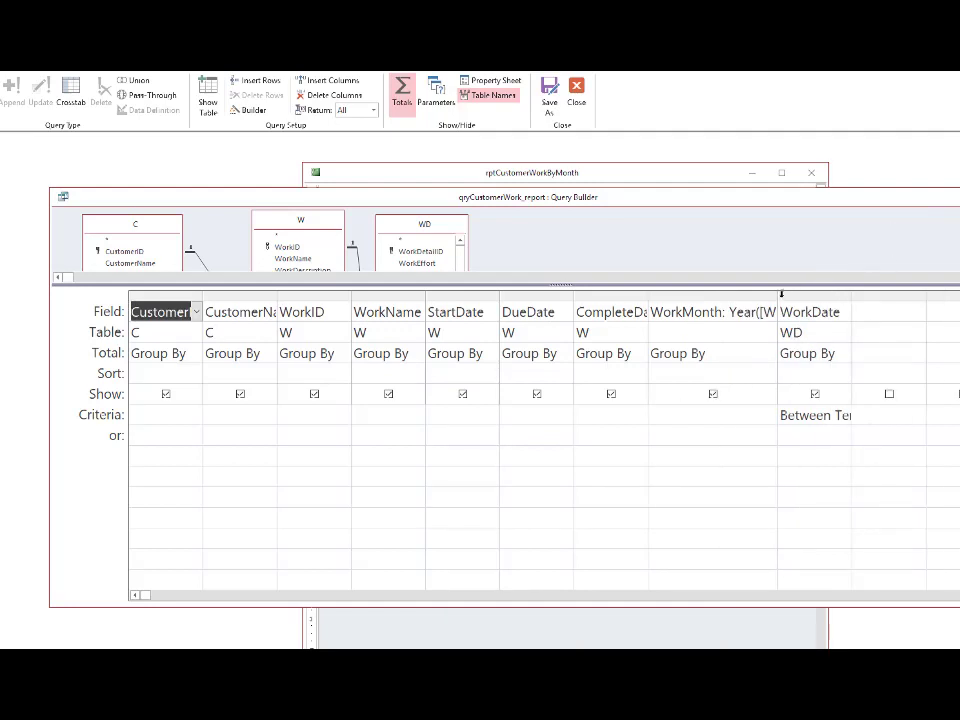
left_click_drag(778, 296, 958, 296)
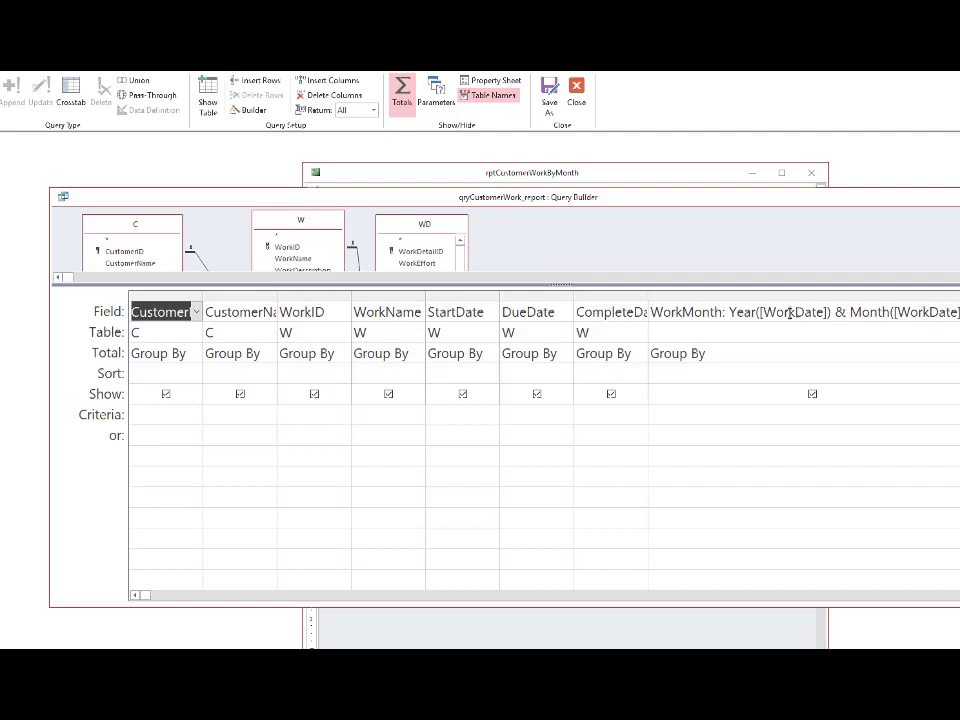
left_click(753, 312)
double_click(753, 312)
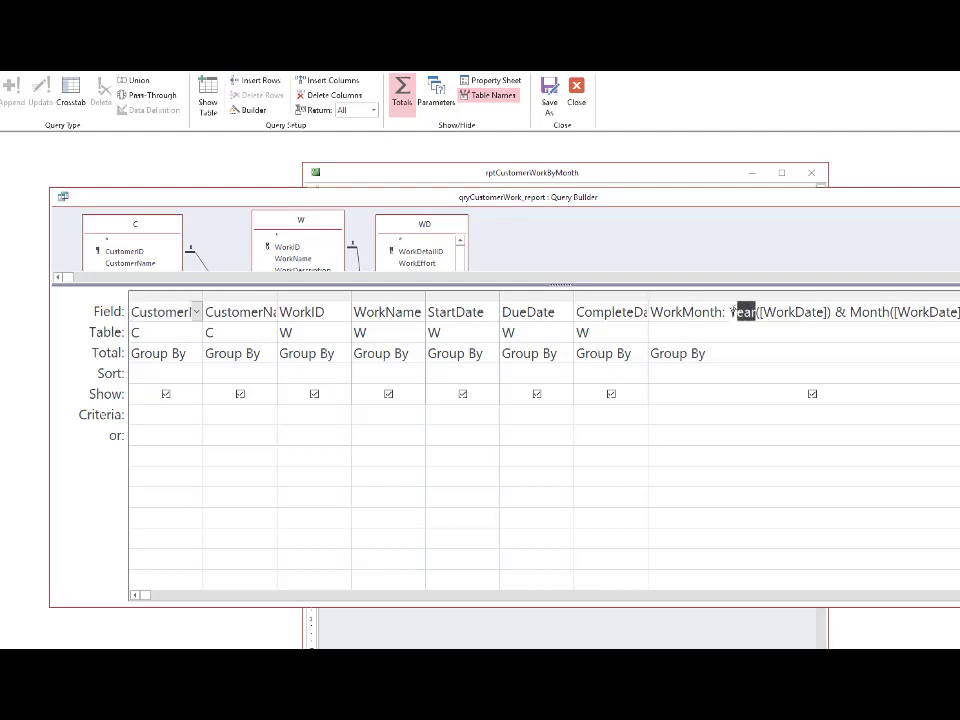
double_click(878, 312)
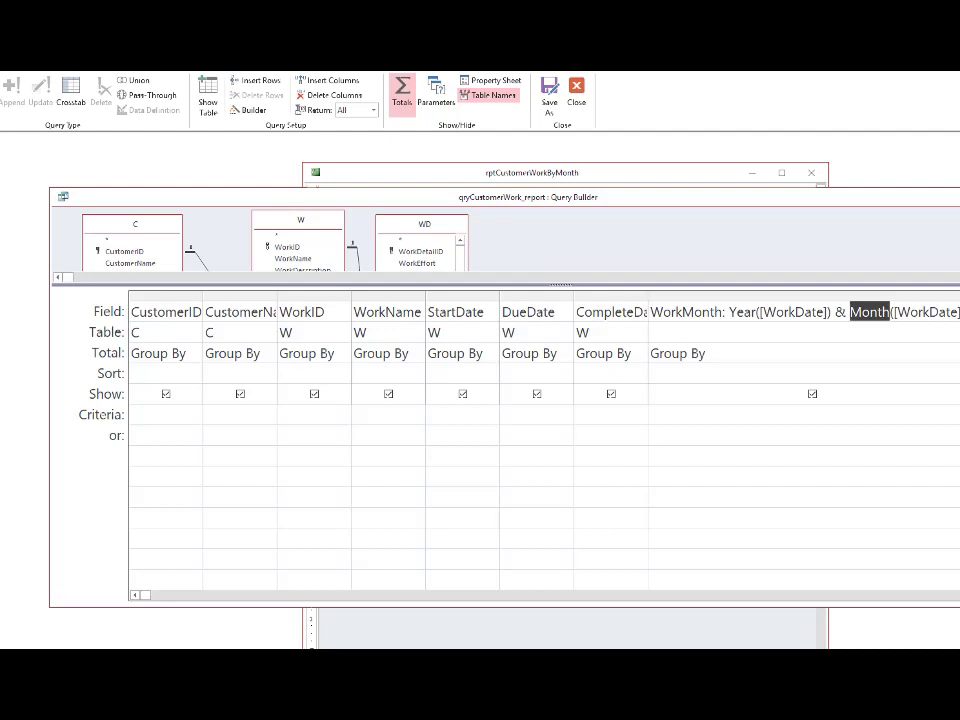
Run the query and examine the WorkMonth values, comparing their text alignment with the numeric WorkID and CustomerID columns
left_click(0, 90)
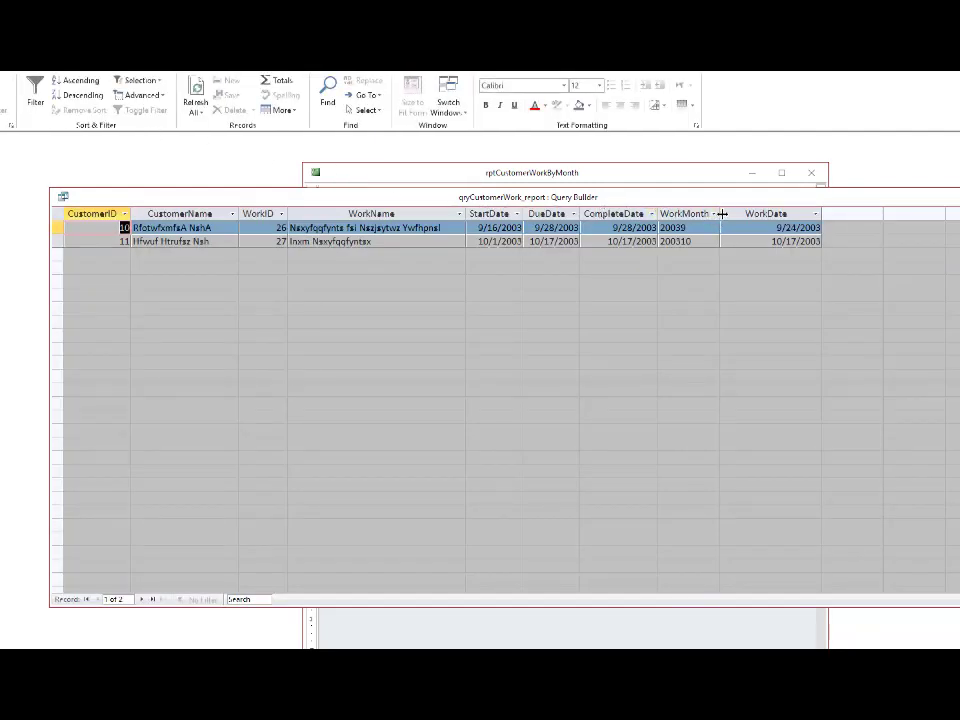
left_click_drag(720, 213, 727, 213)
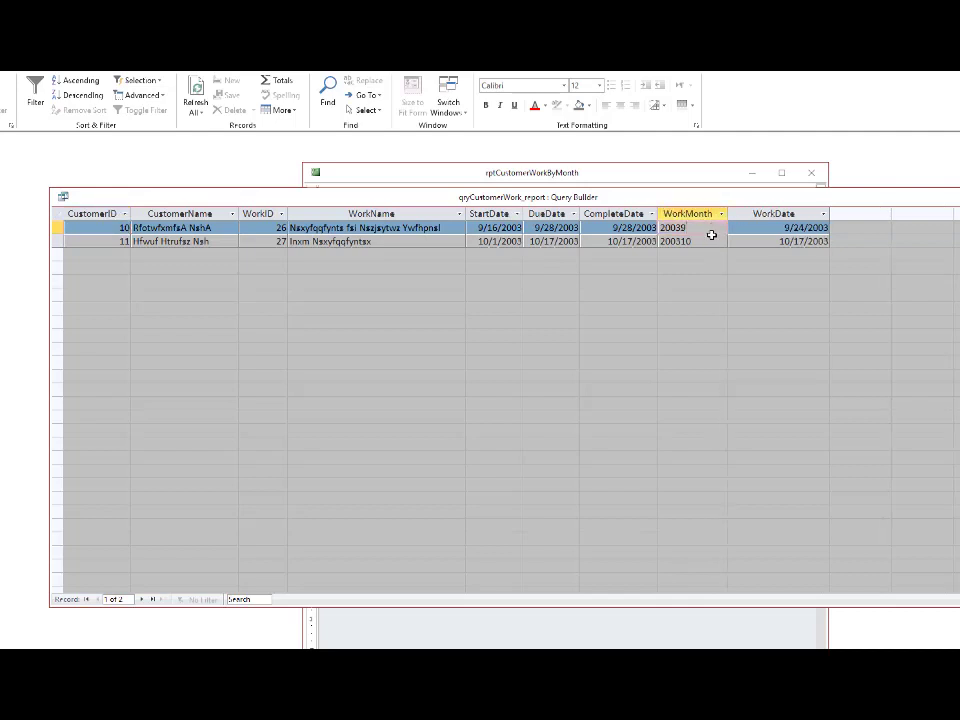
left_click(709, 241)
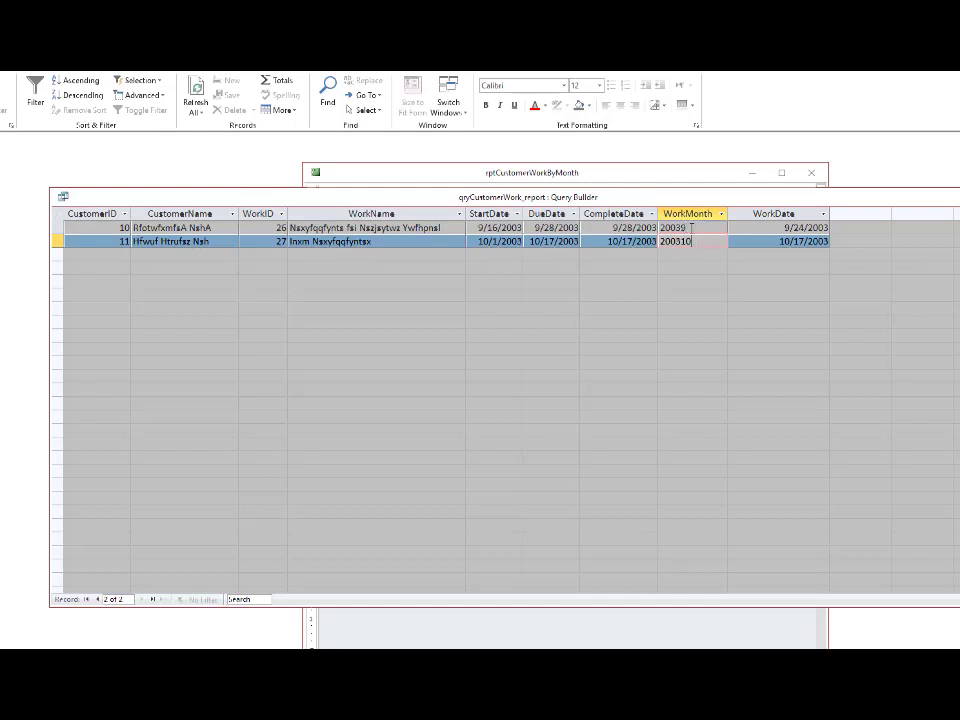
left_click(688, 228)
left_click_drag(698, 242, 683, 242)
key("Up")
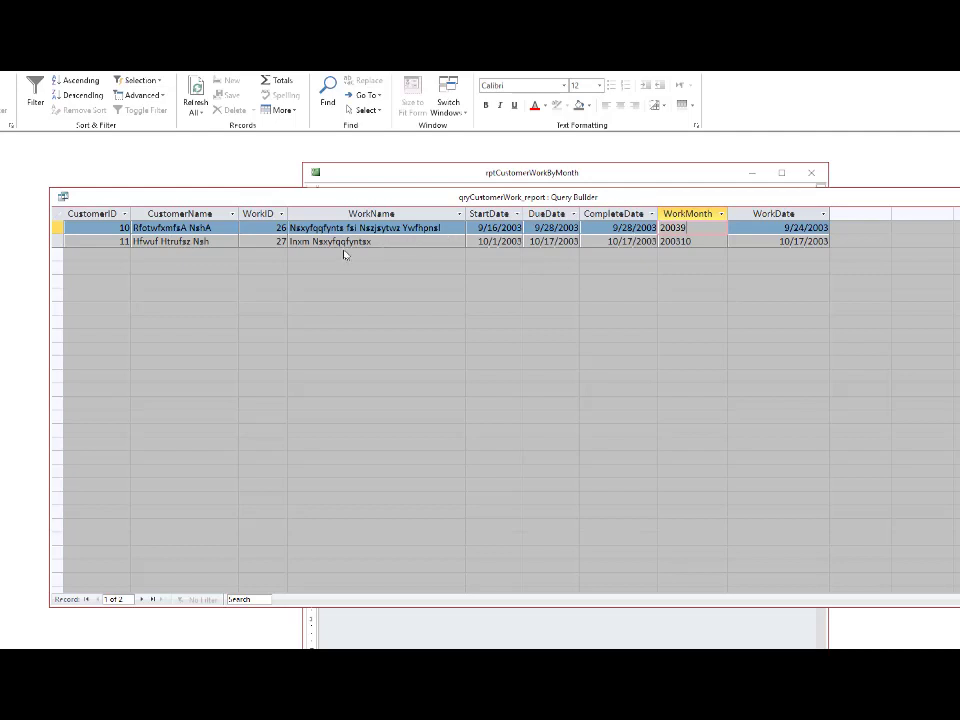
left_click(275, 228)
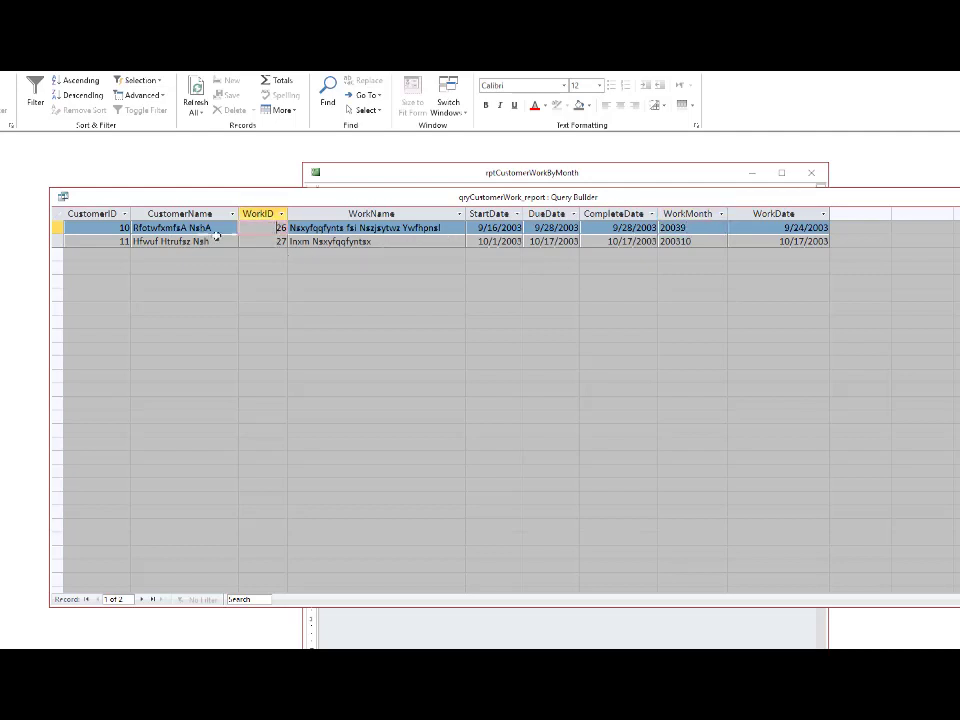
left_click(101, 230)
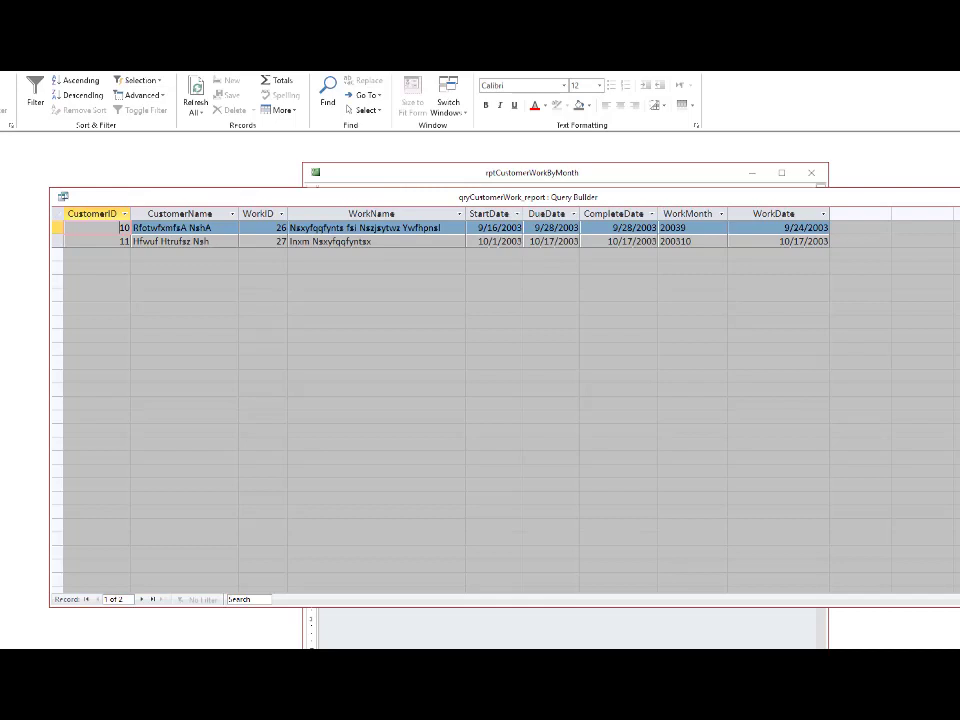
In the query design, convert WorkMonth to a long integer with the expression CLng(Year([WorkDate]) & Month([WorkDate]))
left_click(2, 90)
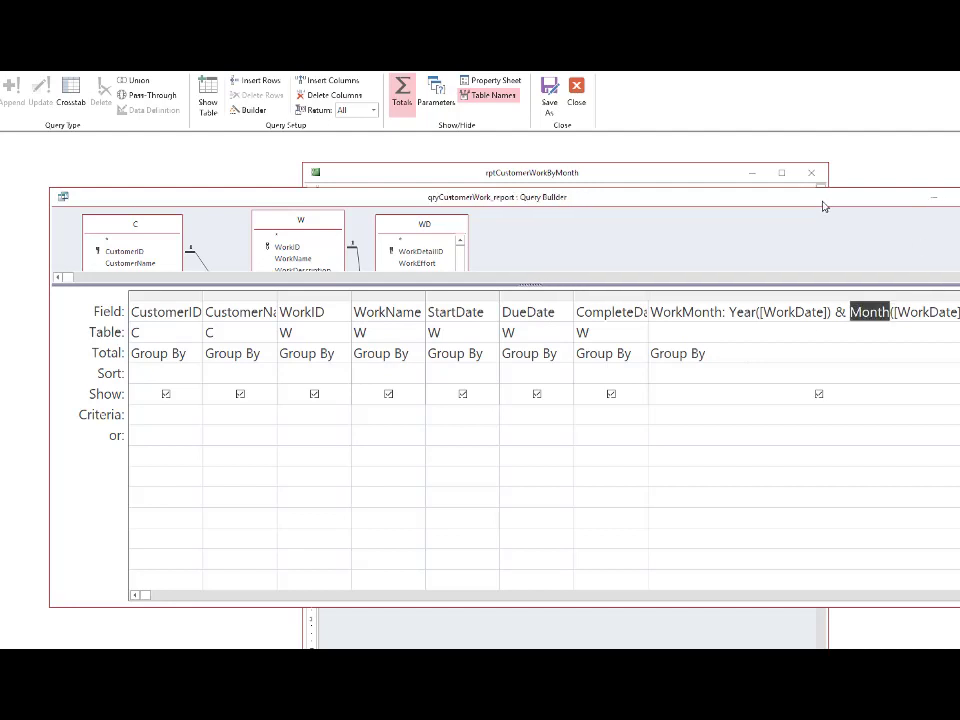
left_click_drag(823, 204, 763, 204)
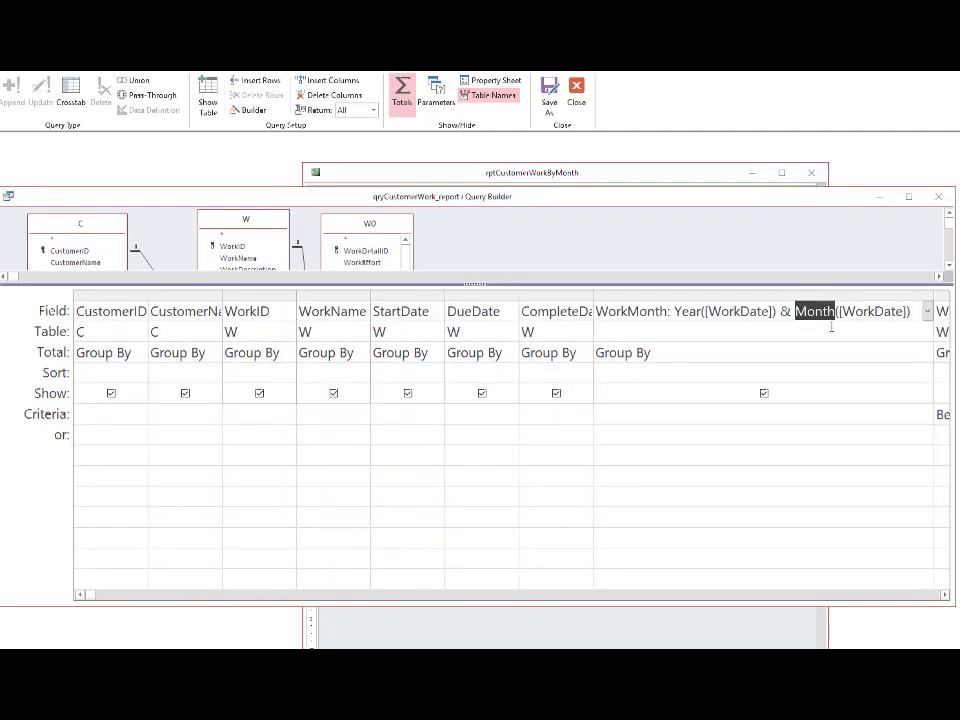
left_click(760, 333)
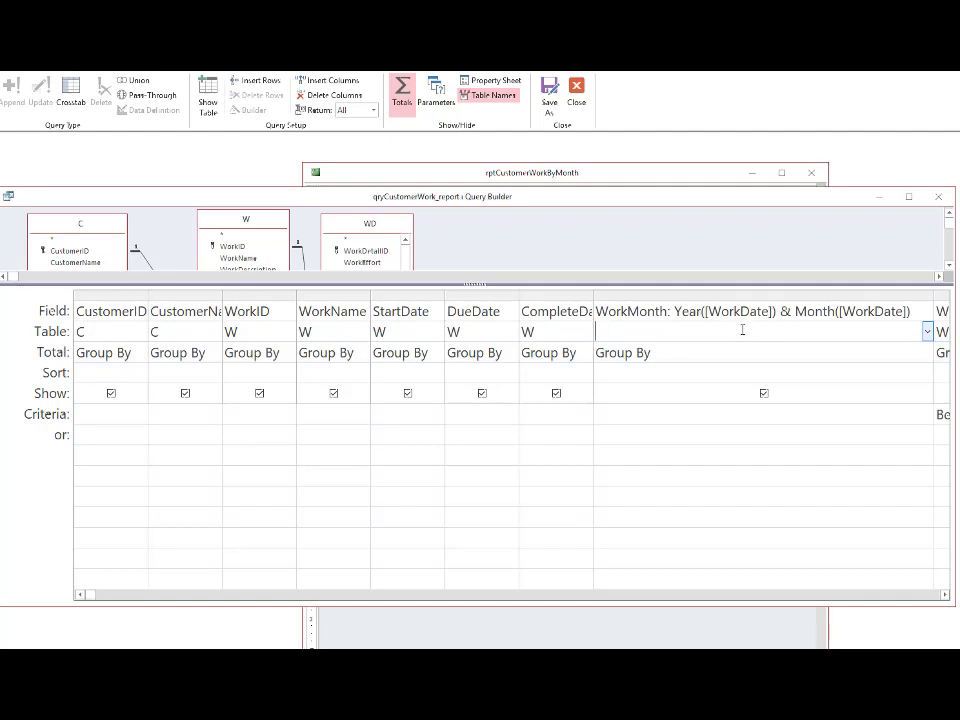
left_click(675, 311)
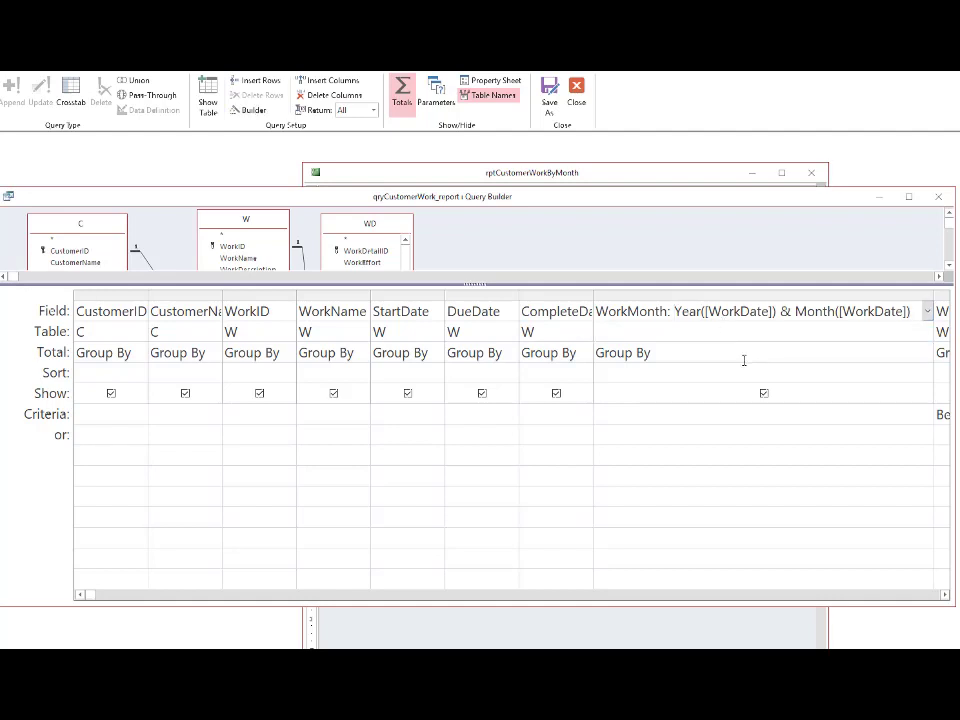
type("CLNG")
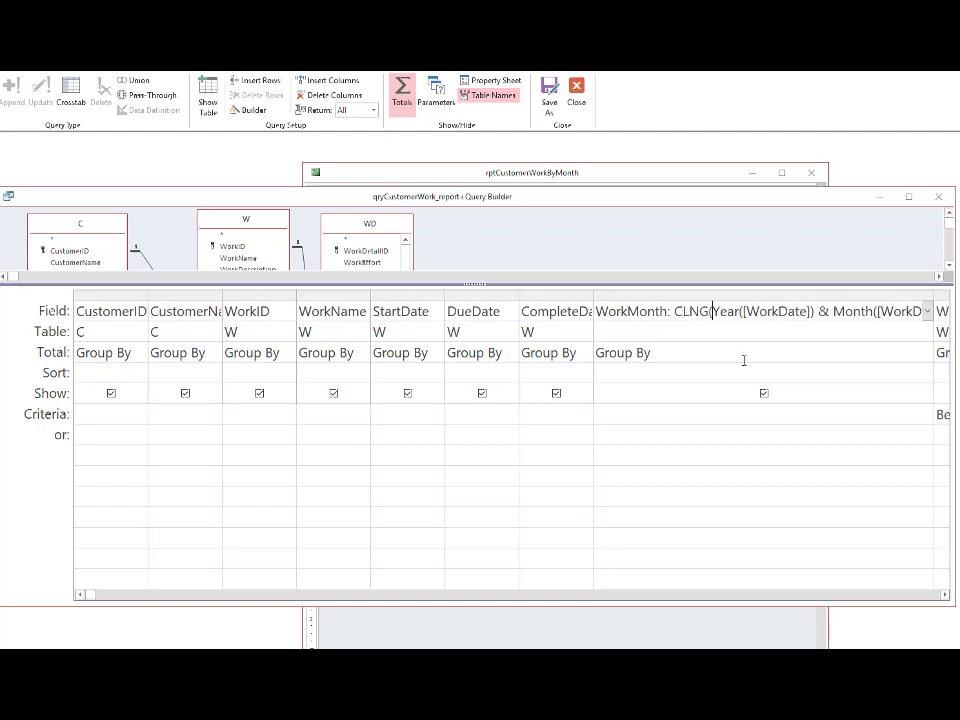
type("(")
left_click_drag(933, 292, 958, 293)
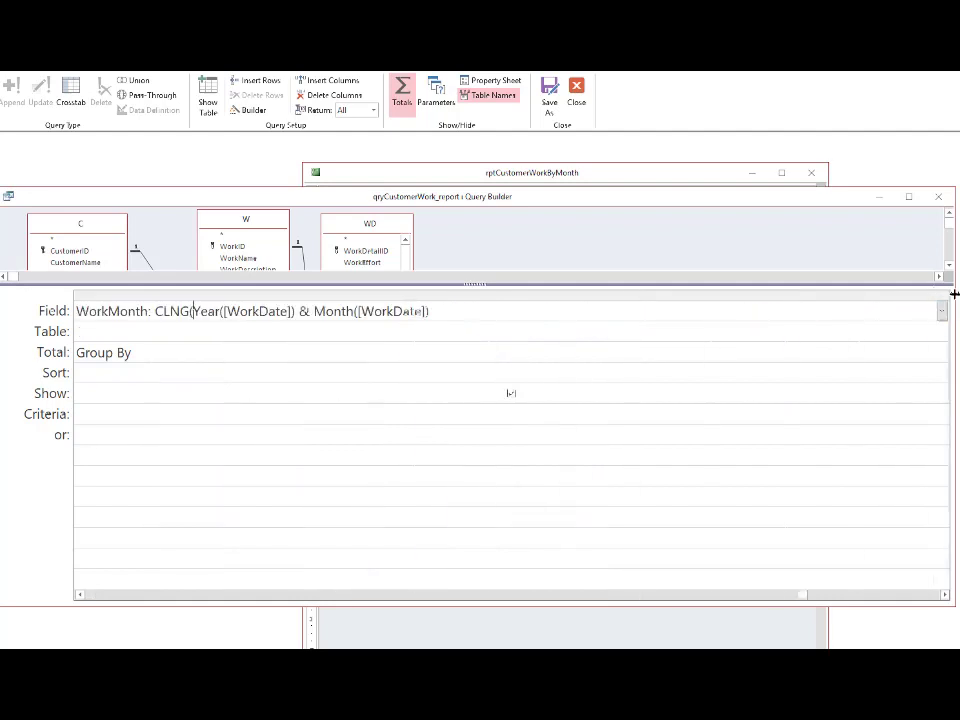
left_click(457, 315)
type(")")
left_click(242, 326)
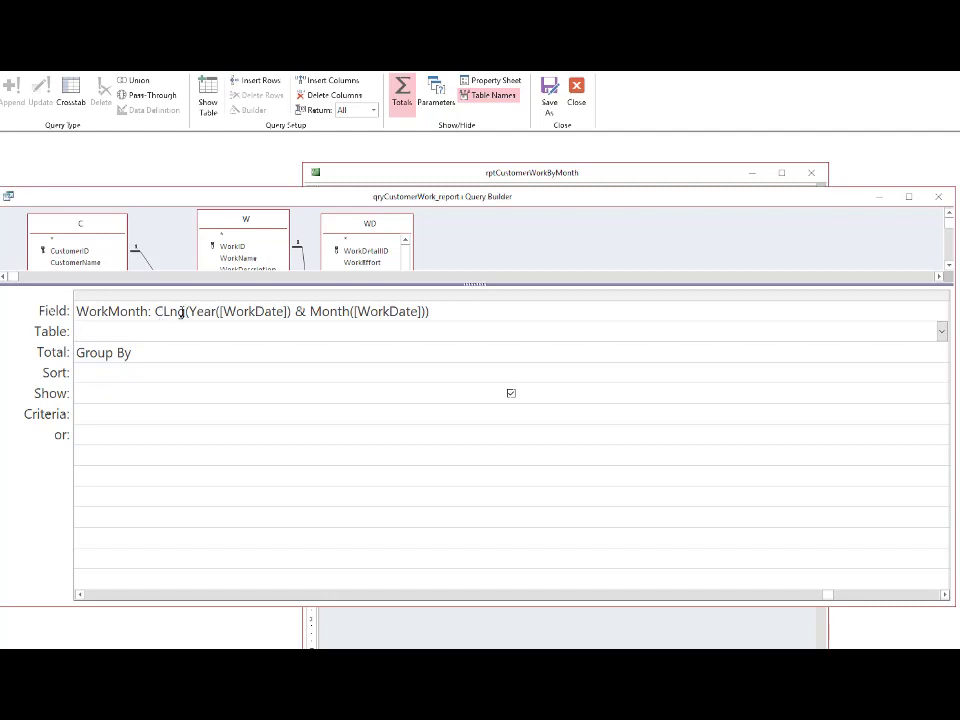
Run the query to check the WorkMonth column, and close the Query Builder, saving the changes to the query
left_click(2, 90)
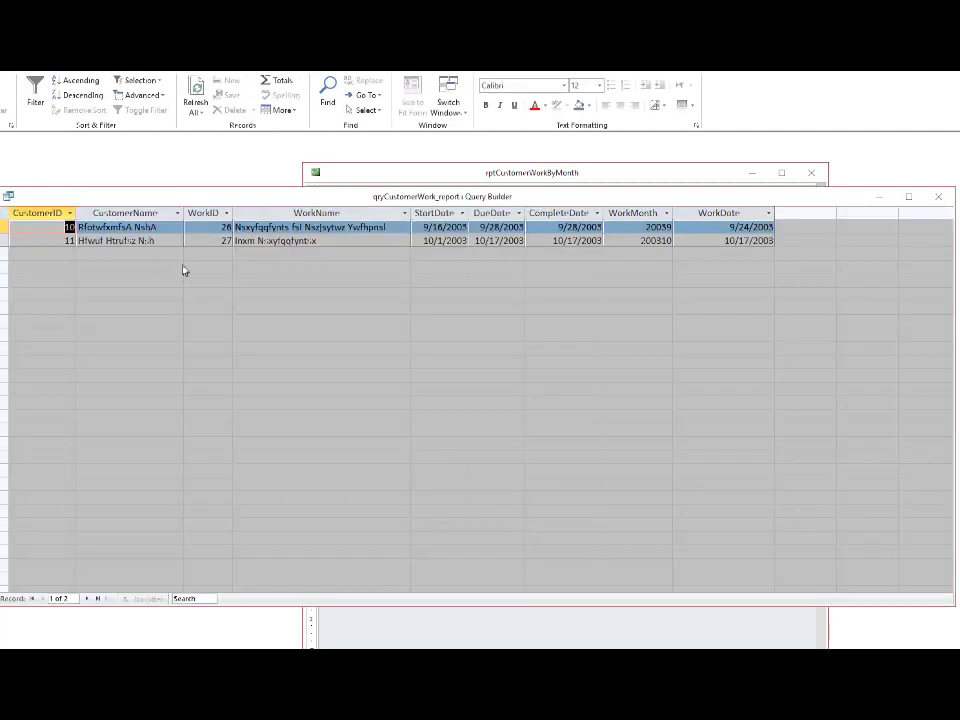
left_click(643, 228)
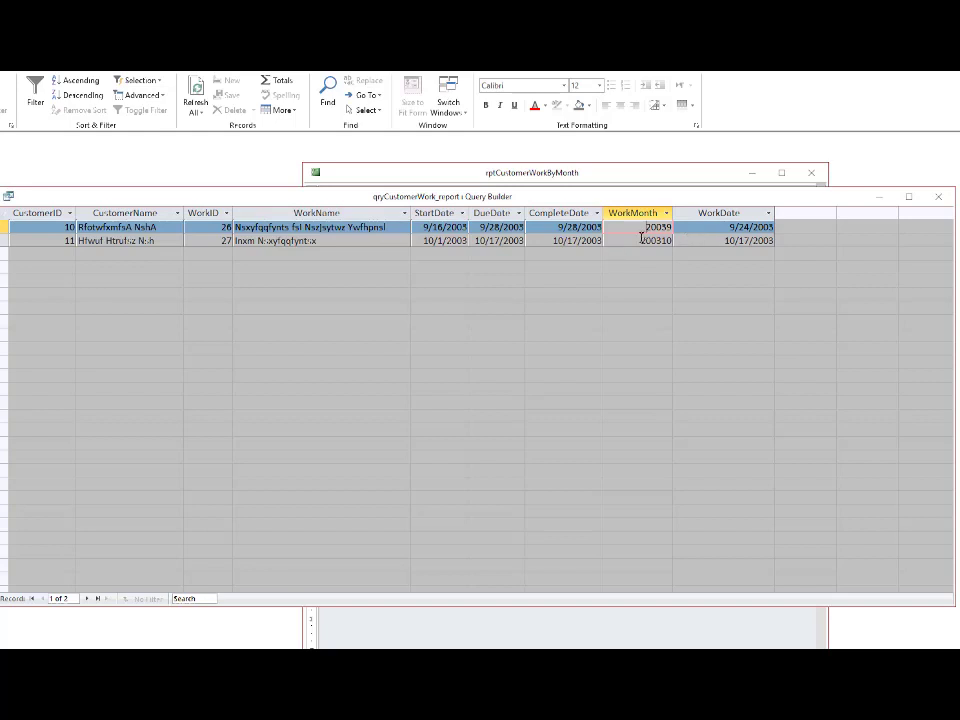
left_click(939, 197)
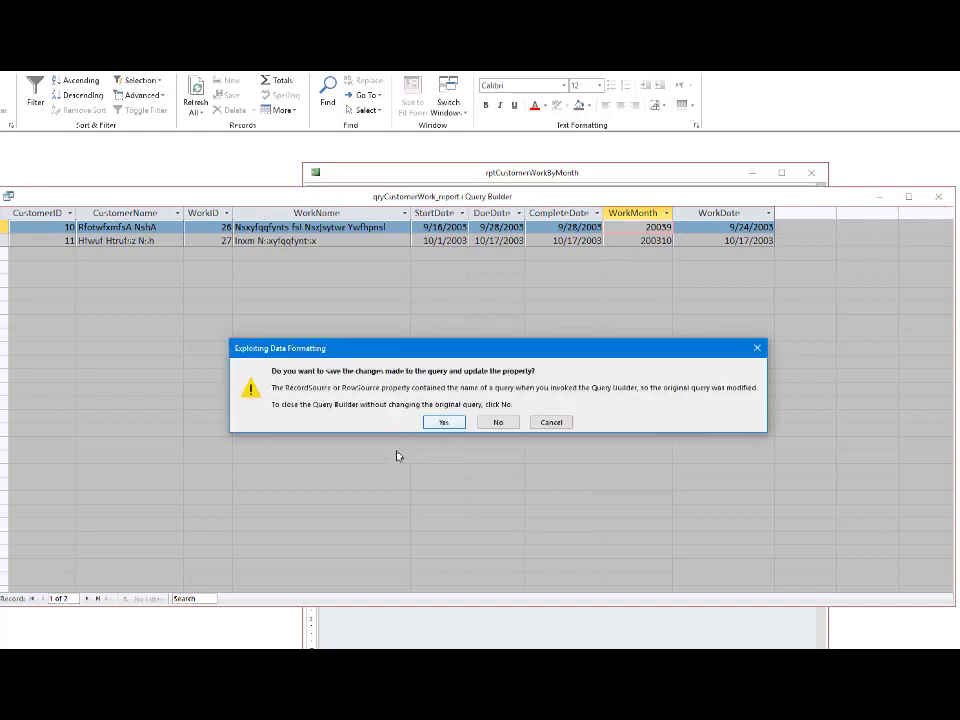
left_click(443, 422)
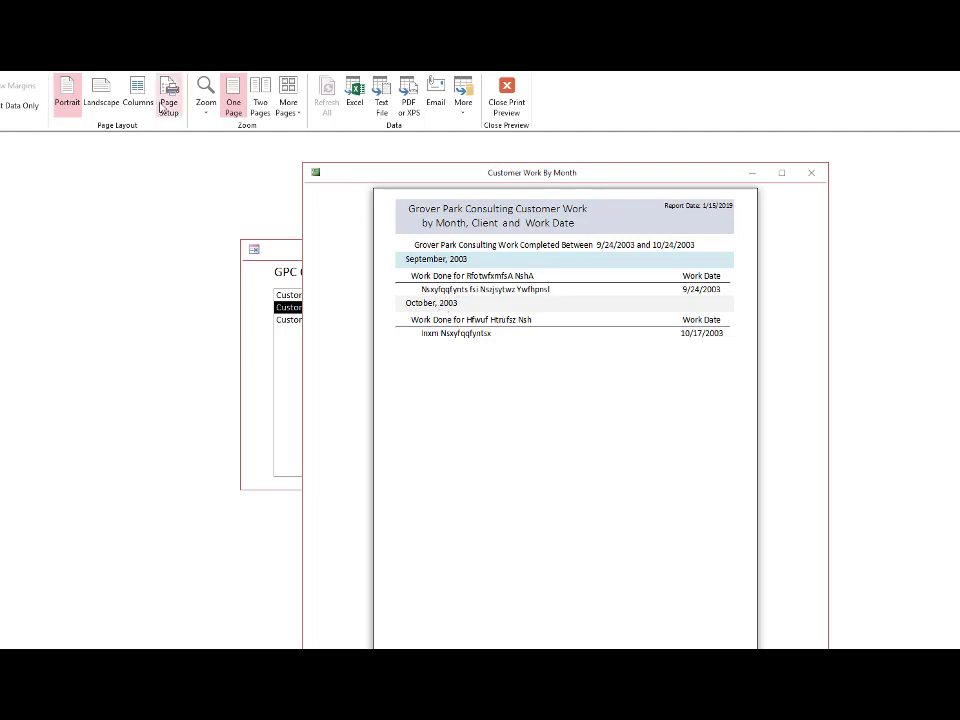
Close the report's print preview and reopen its record source query in the Query Builder with the WorkMonth column widened
left_click(506, 95)
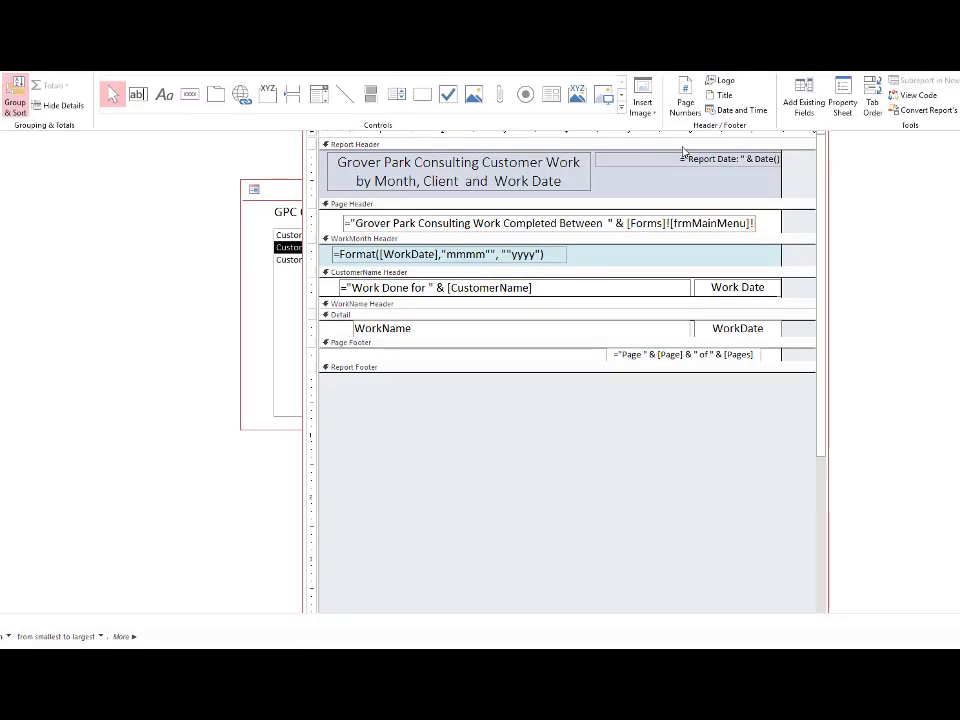
left_click(842, 100)
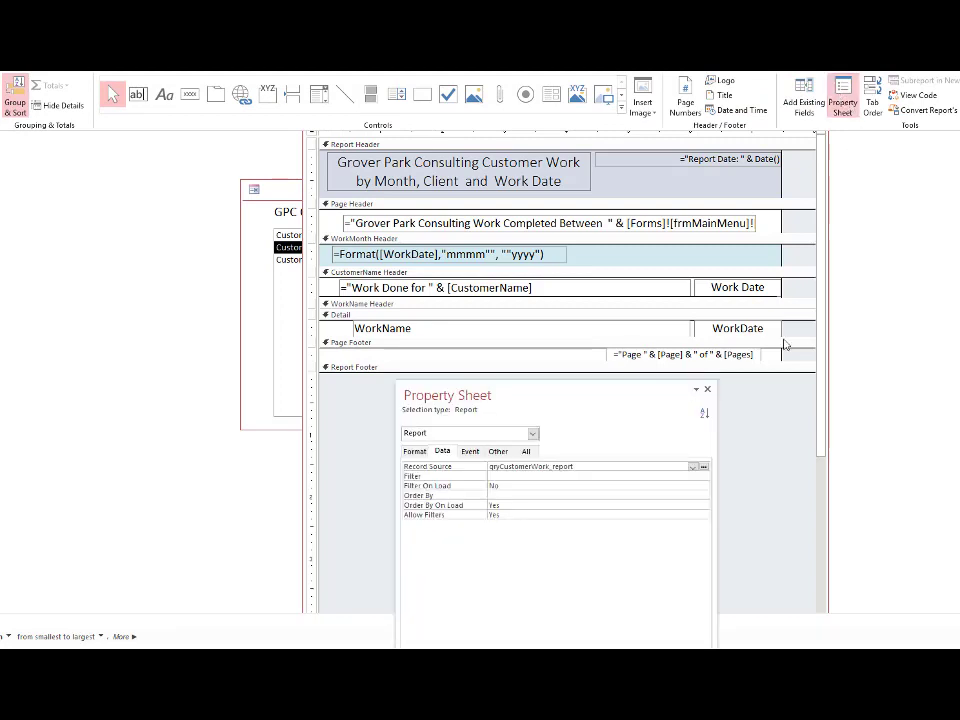
left_click(704, 466)
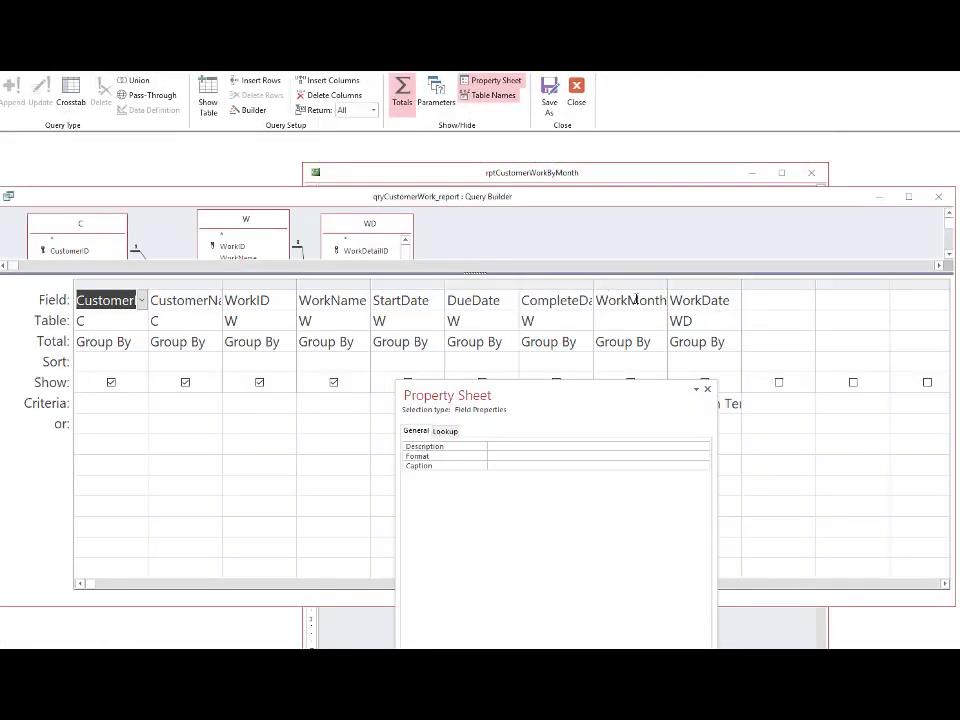
left_click_drag(666, 284, 915, 285)
left_click(708, 390)
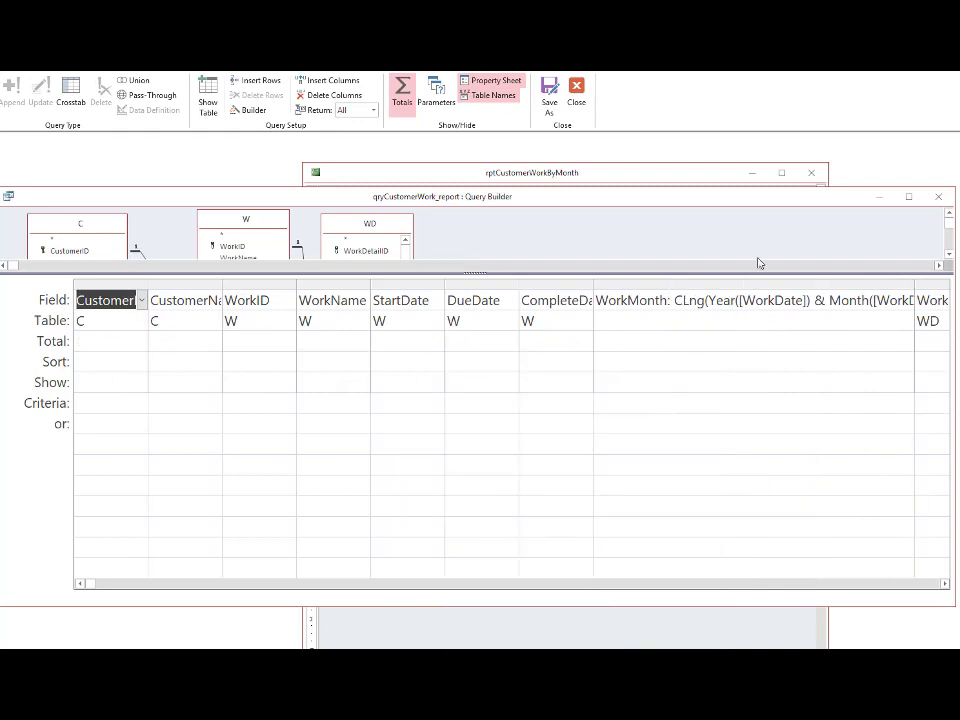
Remove the CLng conversion from the WorkMonth expression in the query design, including its closing parenthesis
left_click_drag(772, 201, 563, 201)
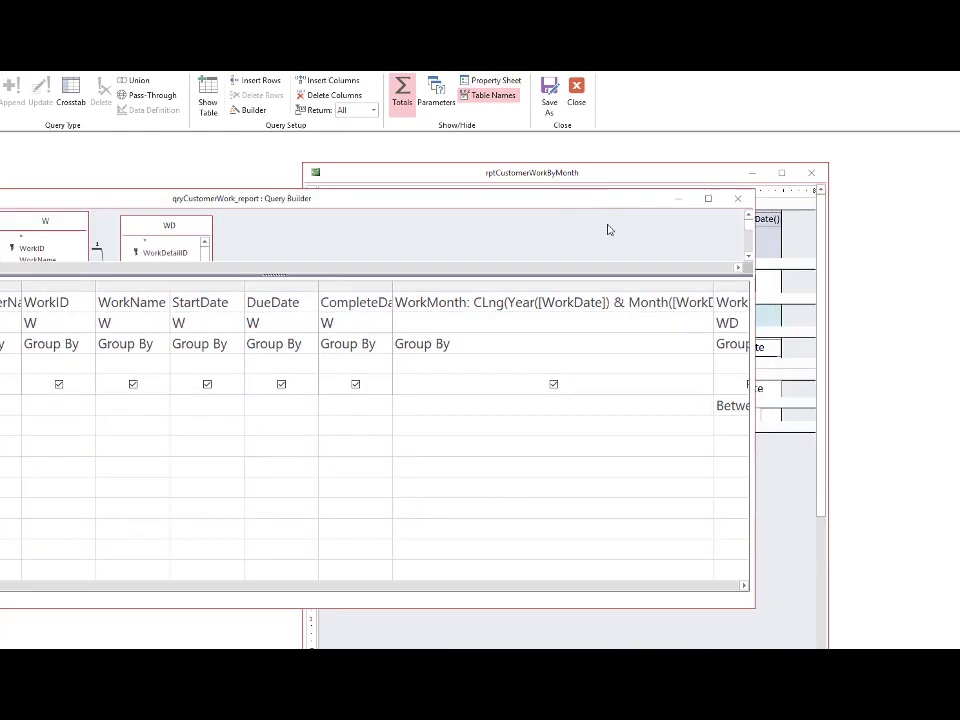
left_click_drag(752, 273, 953, 267)
left_click_drag(788, 286, 905, 291)
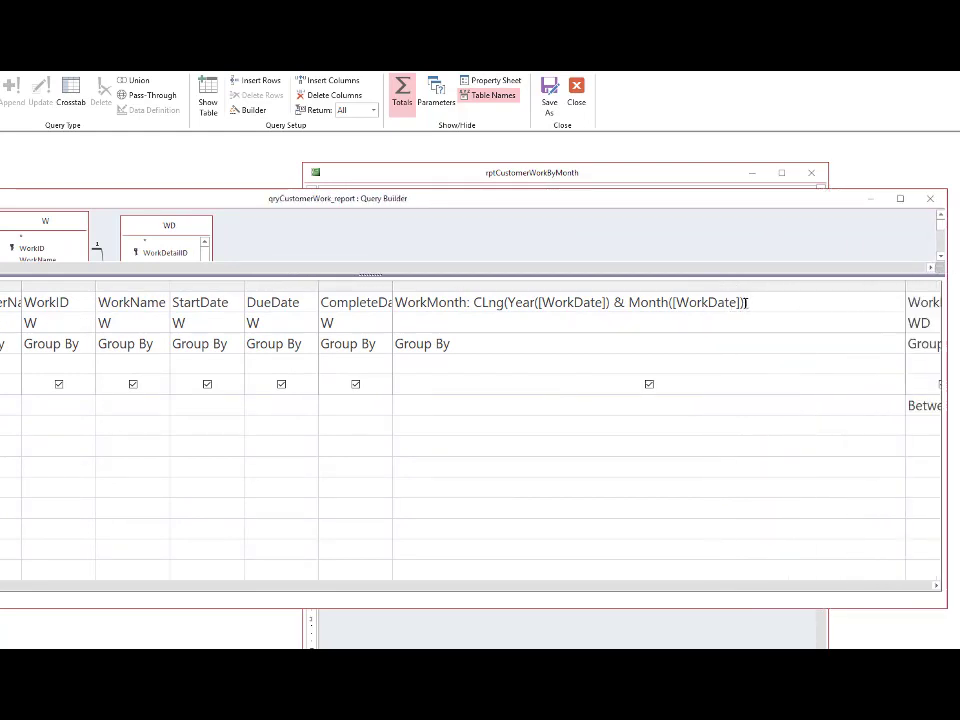
left_click(745, 302)
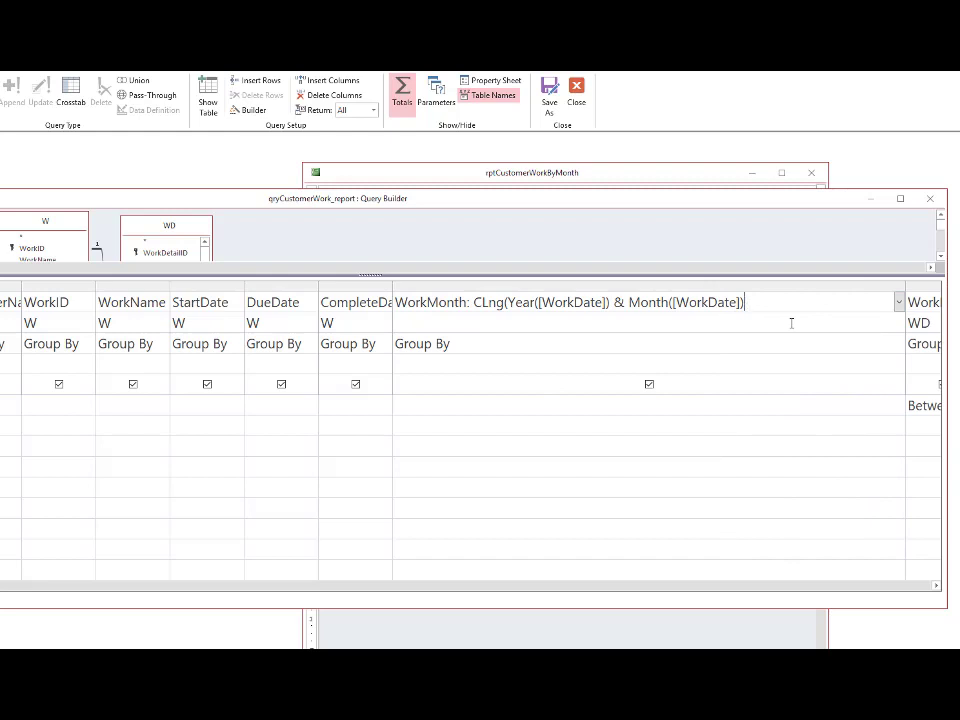
left_click(506, 302)
key("shift+Left")
key("shift+Left")
key("shift+Left")
key("shift+Left")
key("shift+Left")
key("Delete")
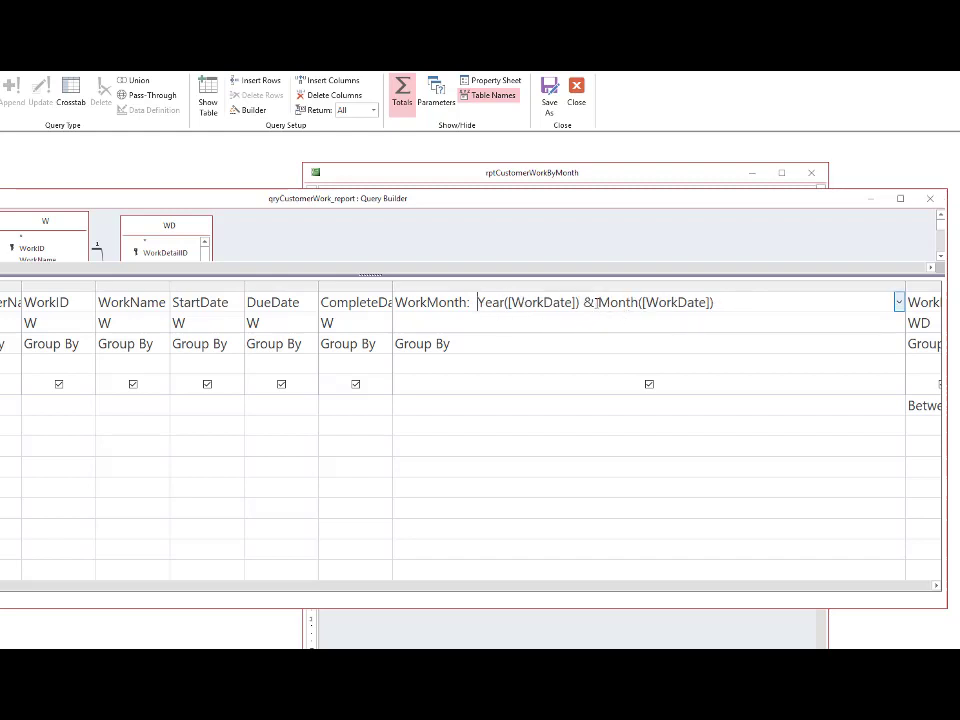
Pad the month to two digits in the WorkMonth expression, making it Year([WorkDate]) & Right("0" & Month([WorkDate]),2)
left_click(595, 302)
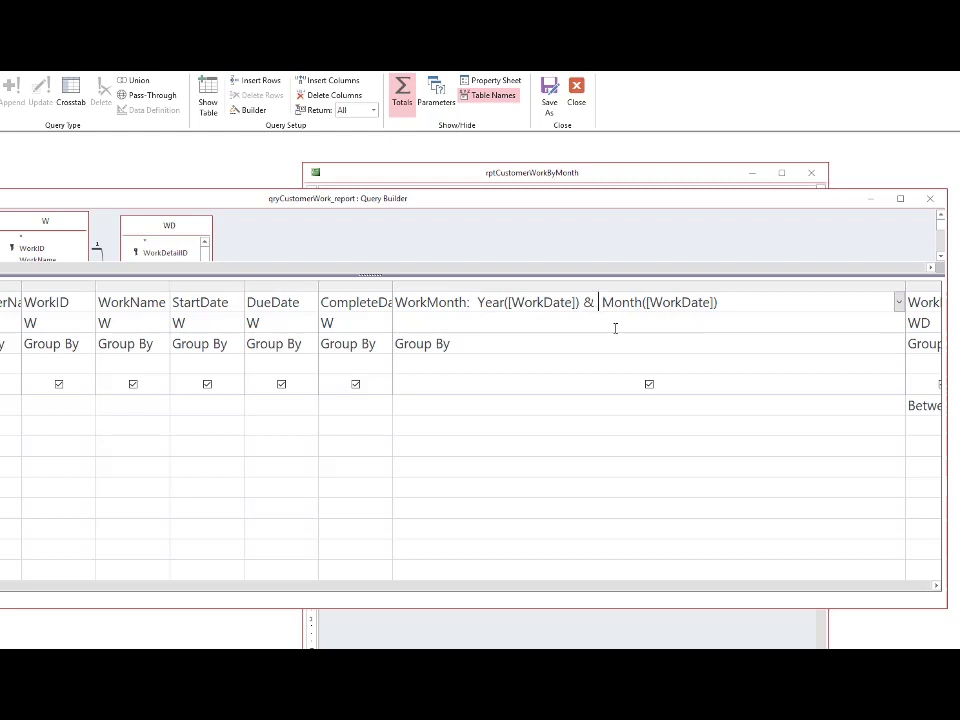
type("Right ")
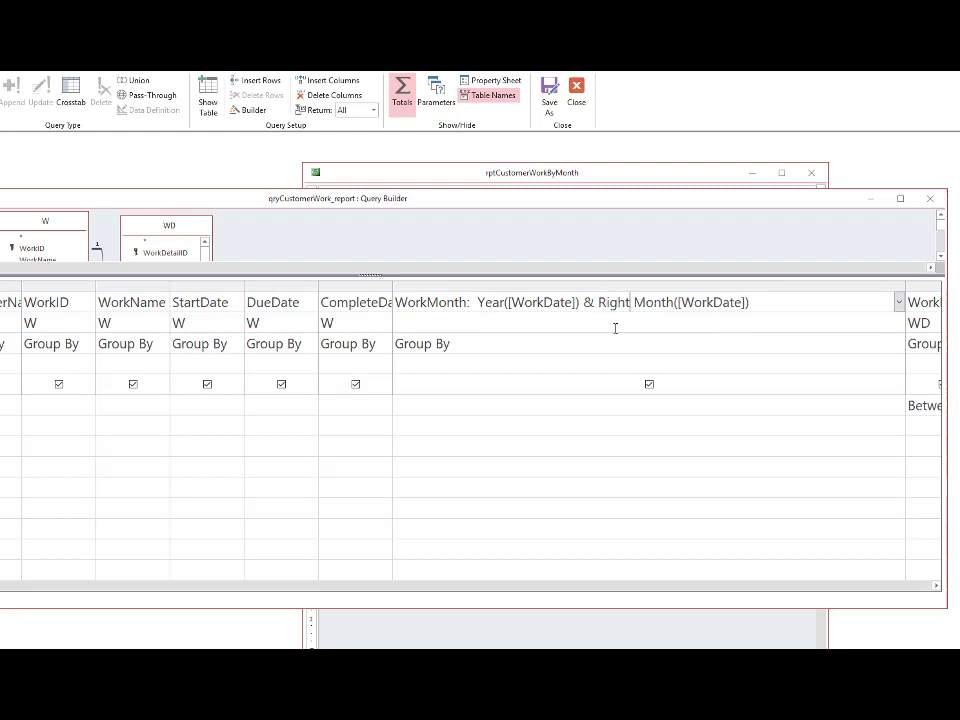
type("(")
type("\"0")
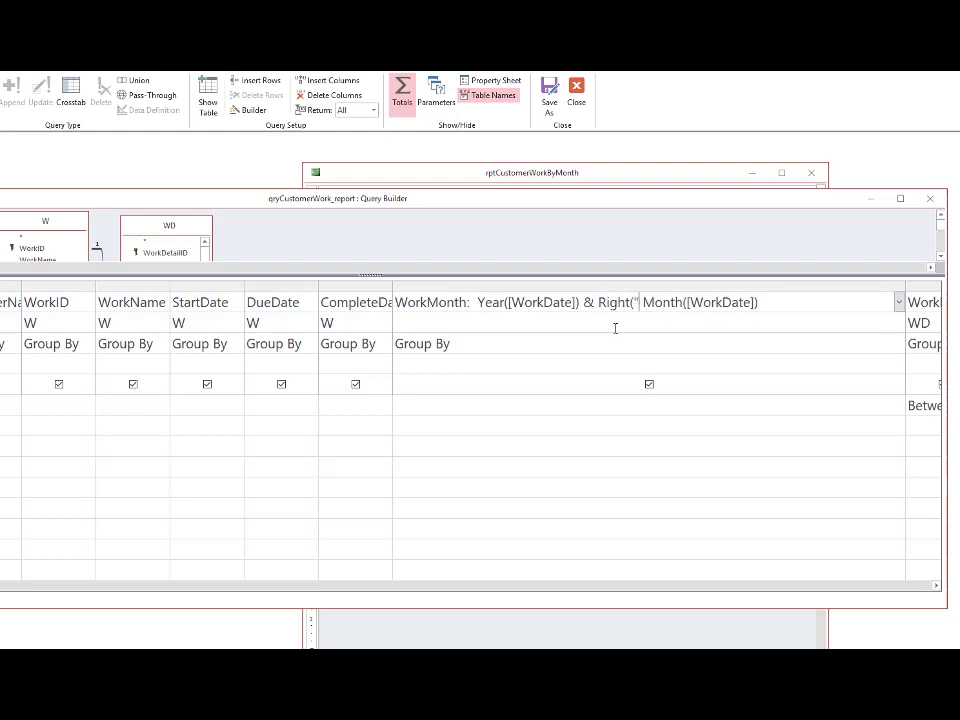
type("\"")
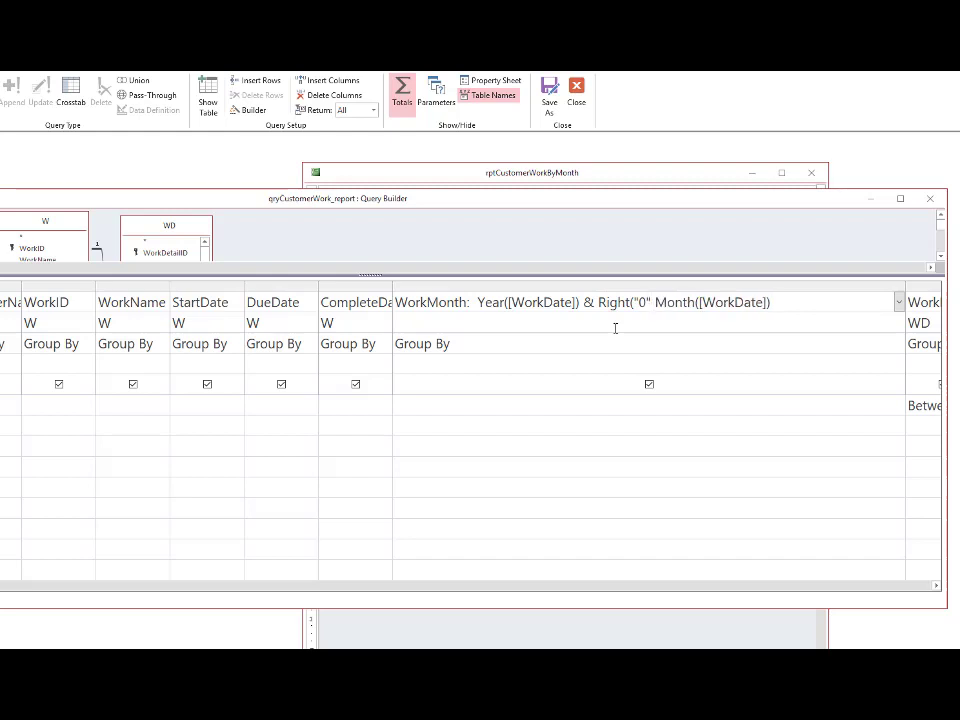
type(",")
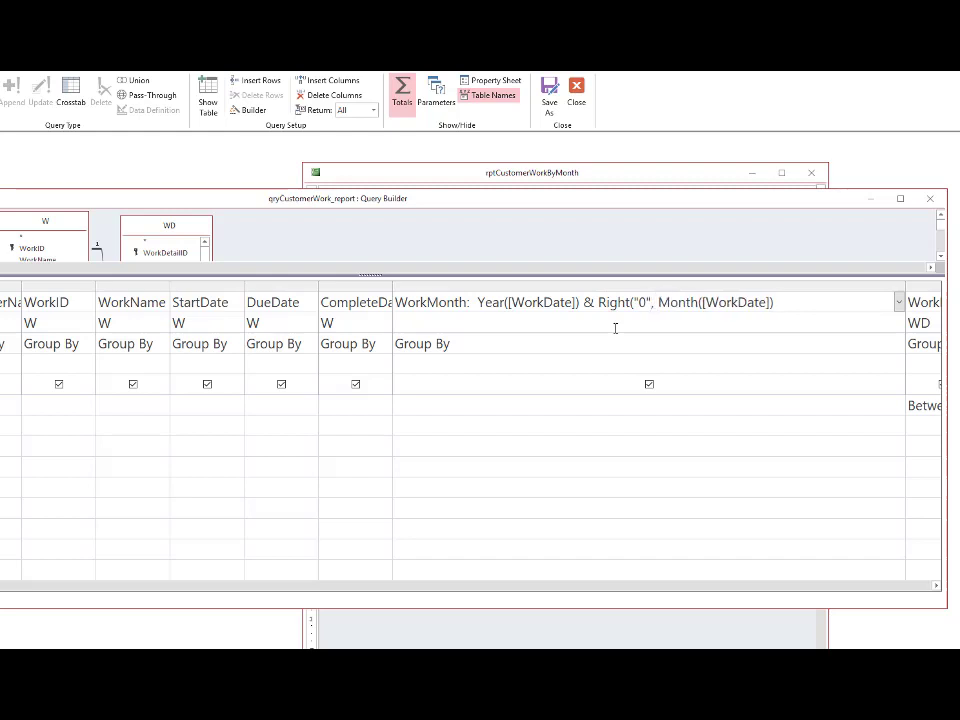
key("BackSpace")
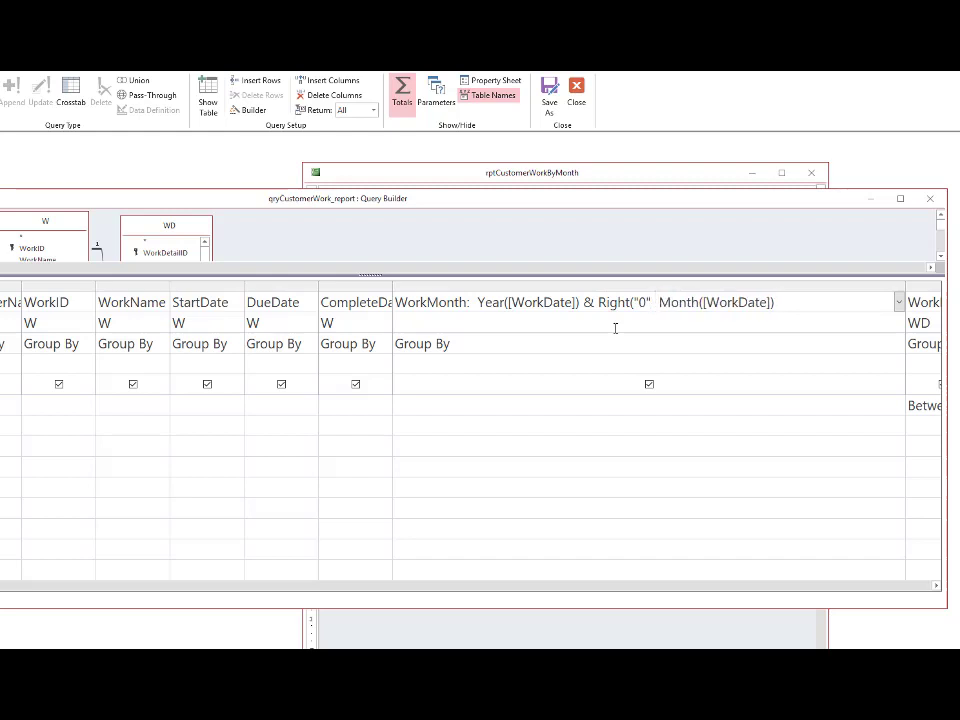
type("&")
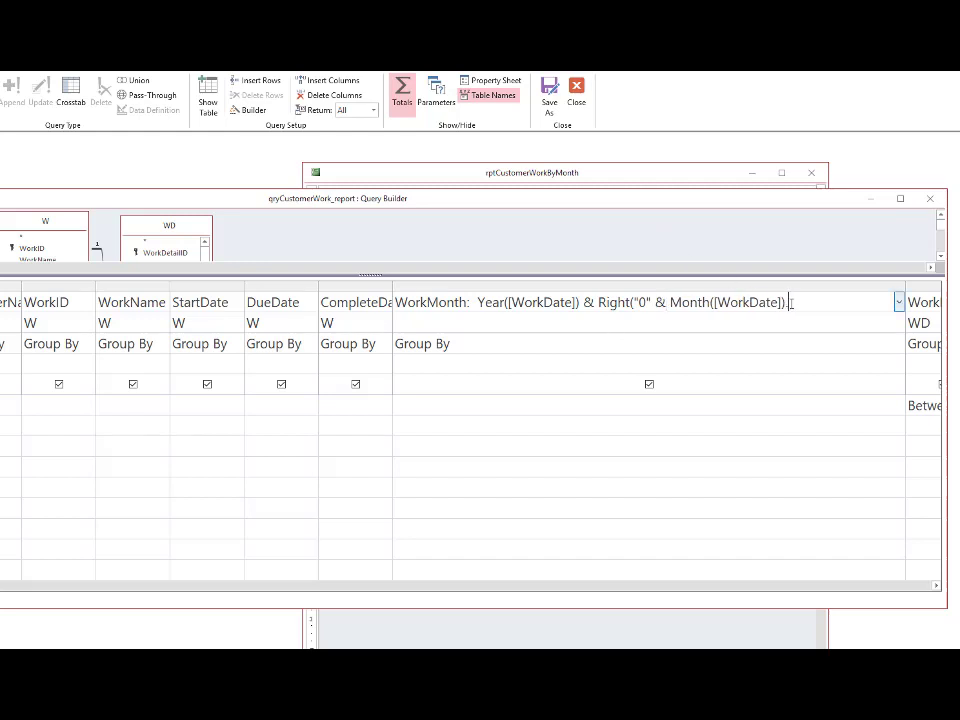
type("2)")
key("Left")
key("Left")
key("Down")
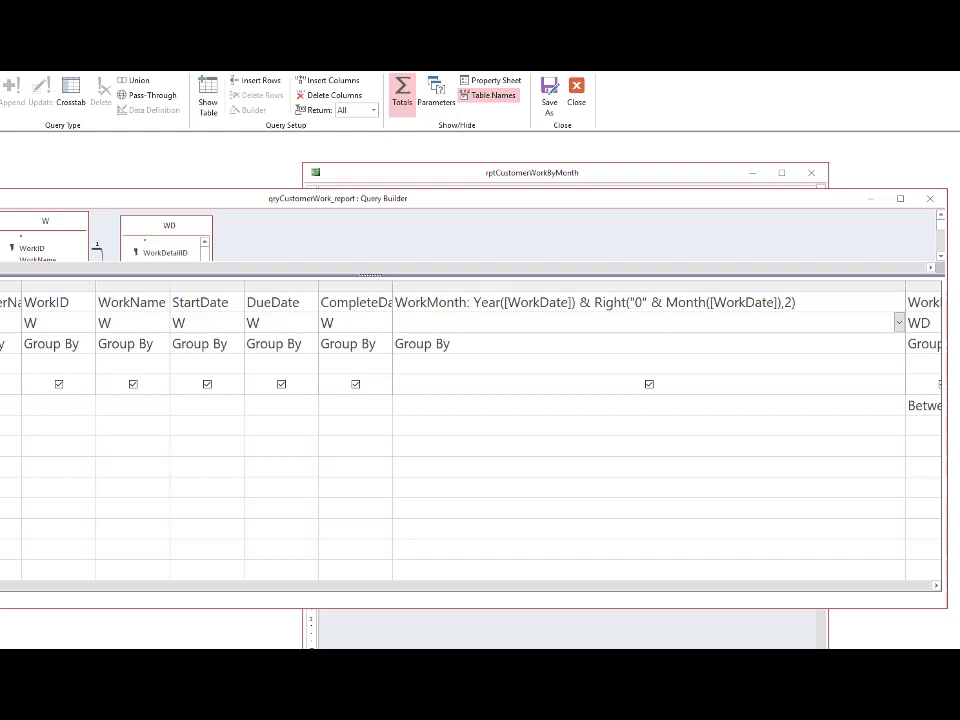
Run the query to check the WorkMonth value of both records, and close the Query Builder, saving the changes
left_click(2, 90)
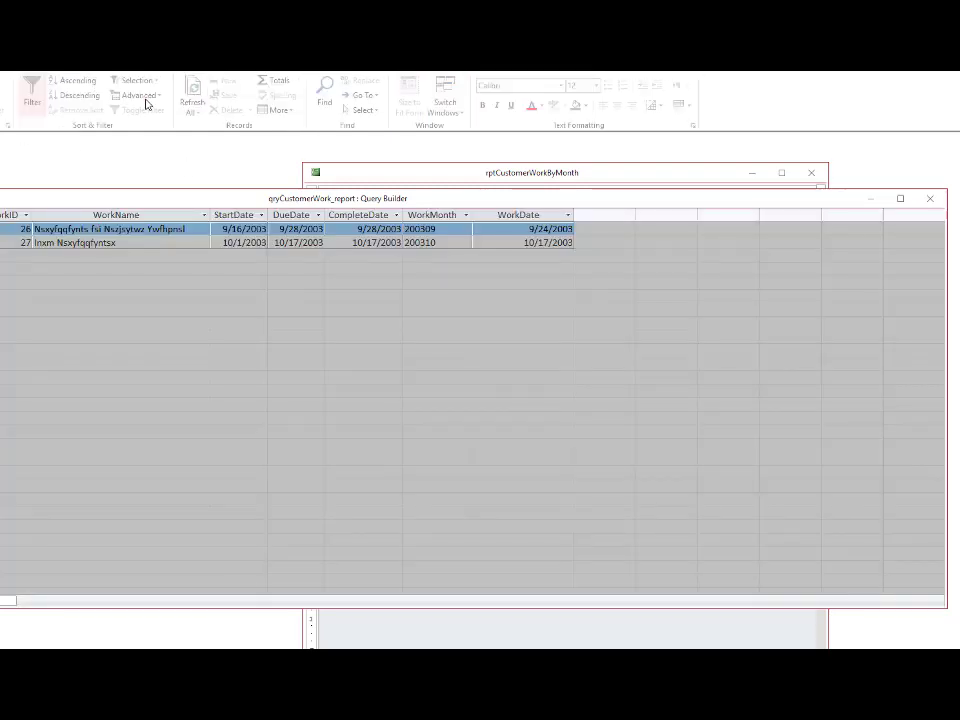
left_click(453, 231)
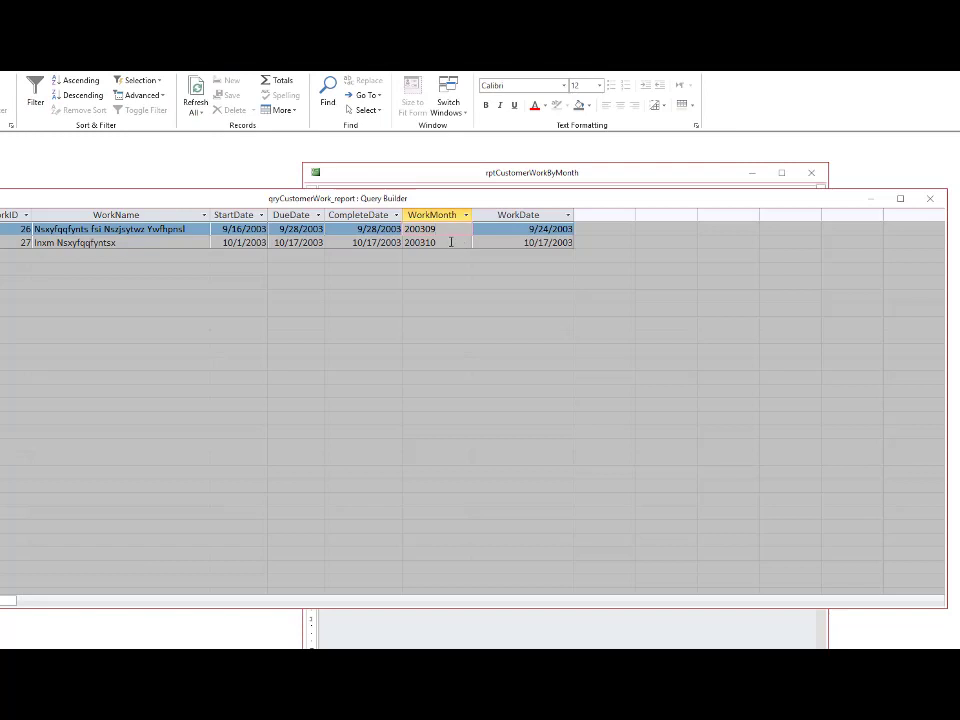
left_click(446, 242)
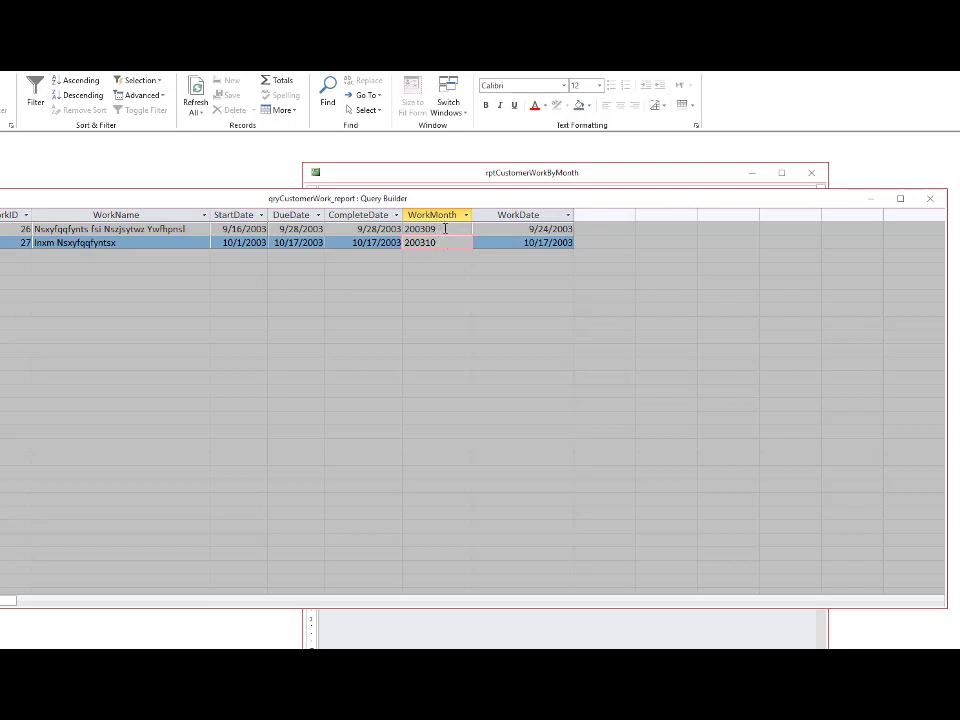
left_click(932, 199)
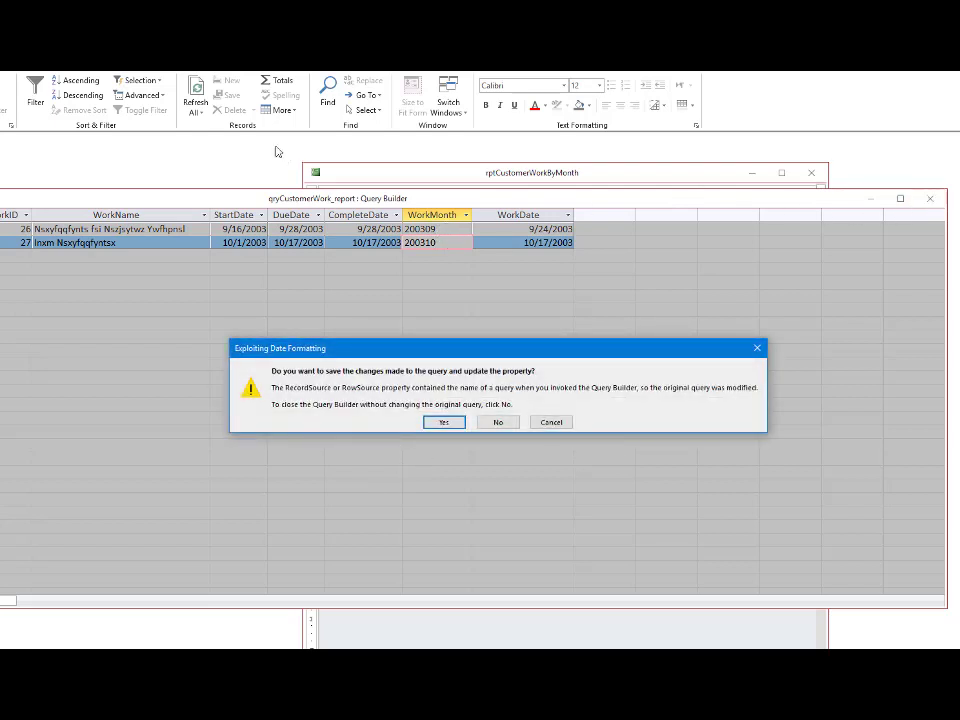
key("Return")
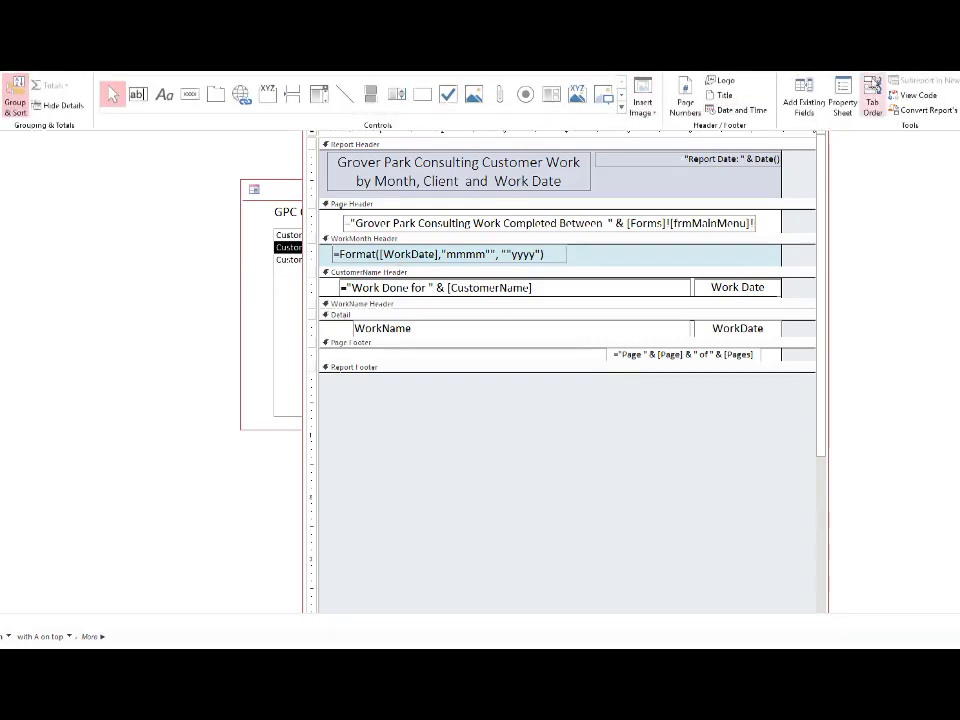
Reopen the report's record source query in the Query Builder and widen the WorkMonth column to show its whole expression
left_click(842, 95)
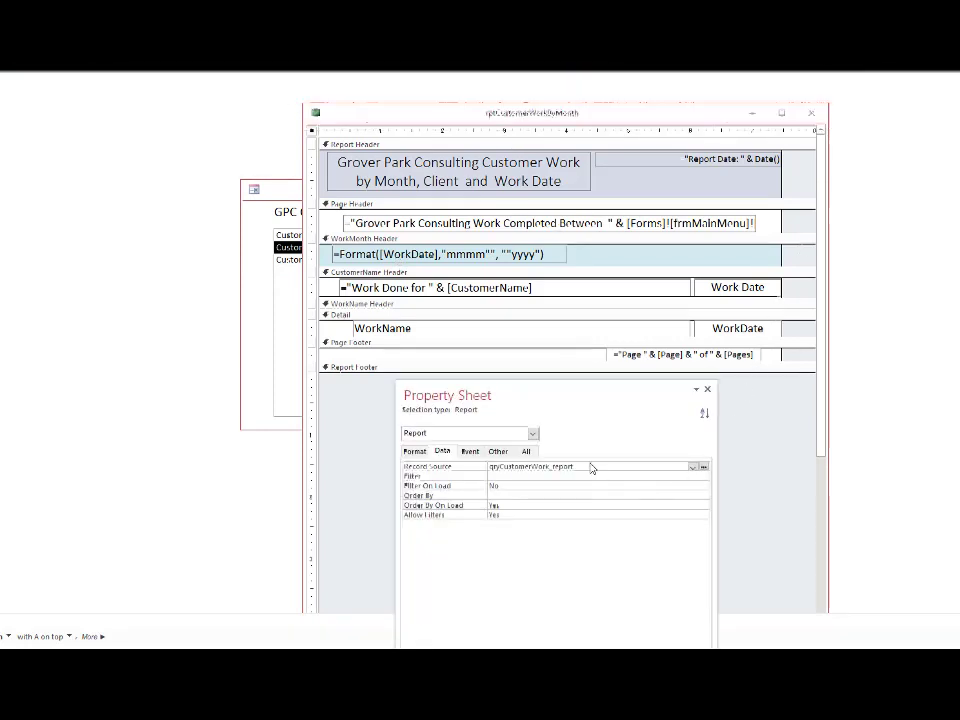
left_click(702, 467)
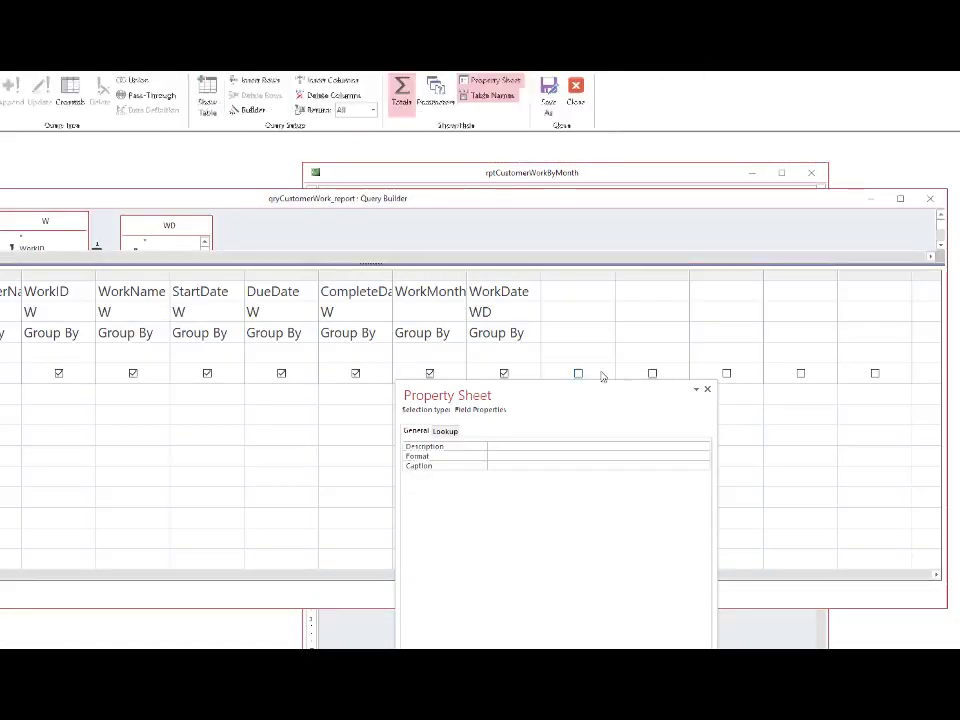
left_click(707, 391)
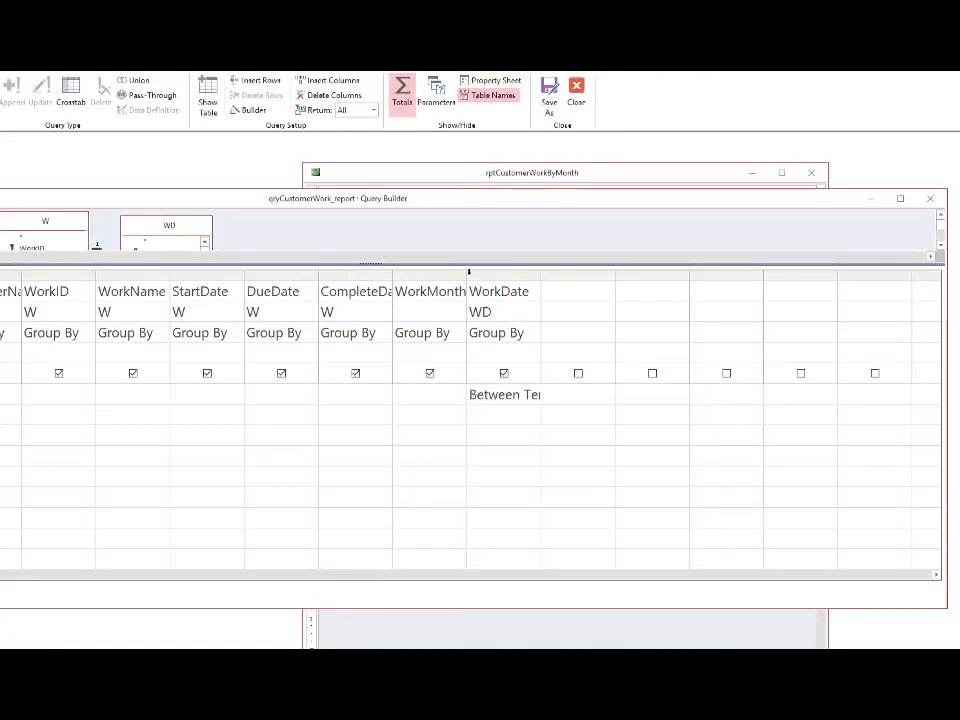
left_click_drag(465, 273, 826, 270)
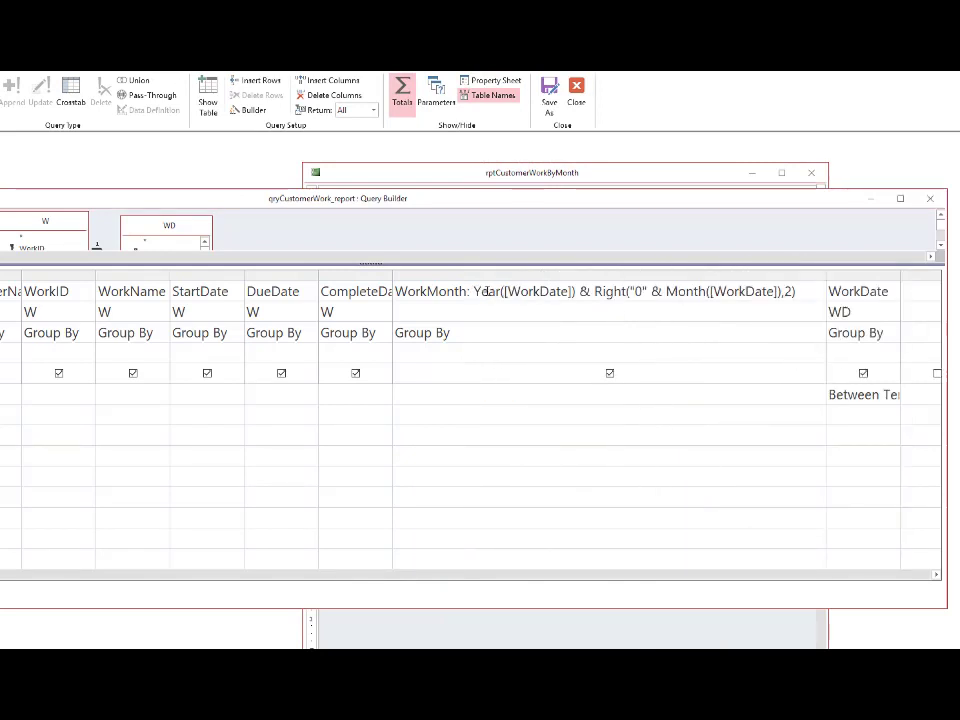
Change WorkMonth back to a long integer without zero padding, using CLng(Year([WorkDate]) & Month([WorkDate]))
left_click(476, 291)
type("CLNG")
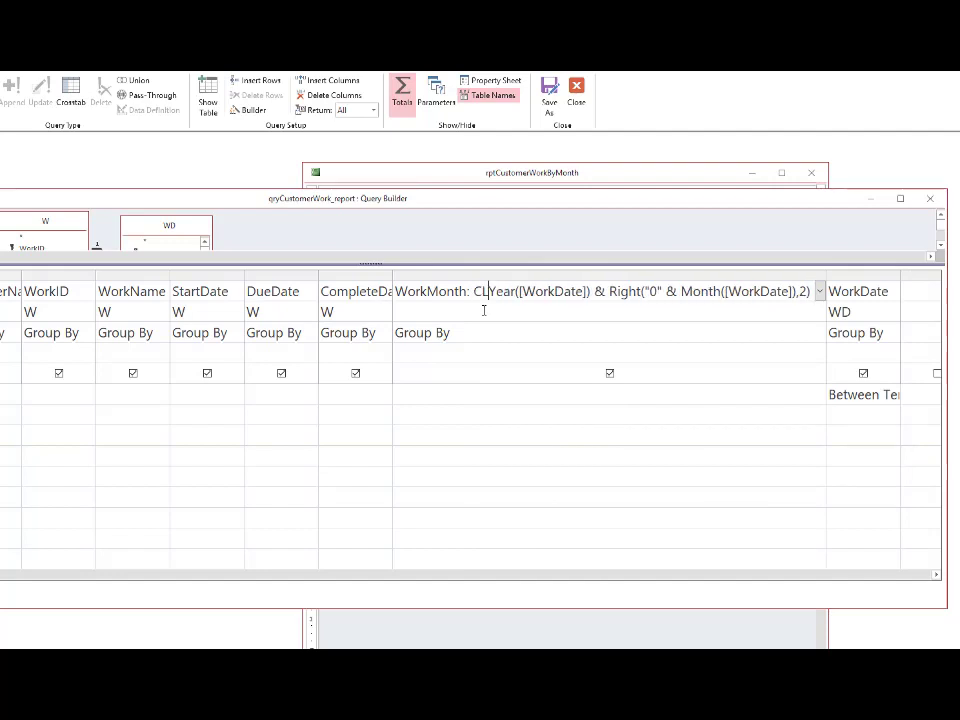
type("(")
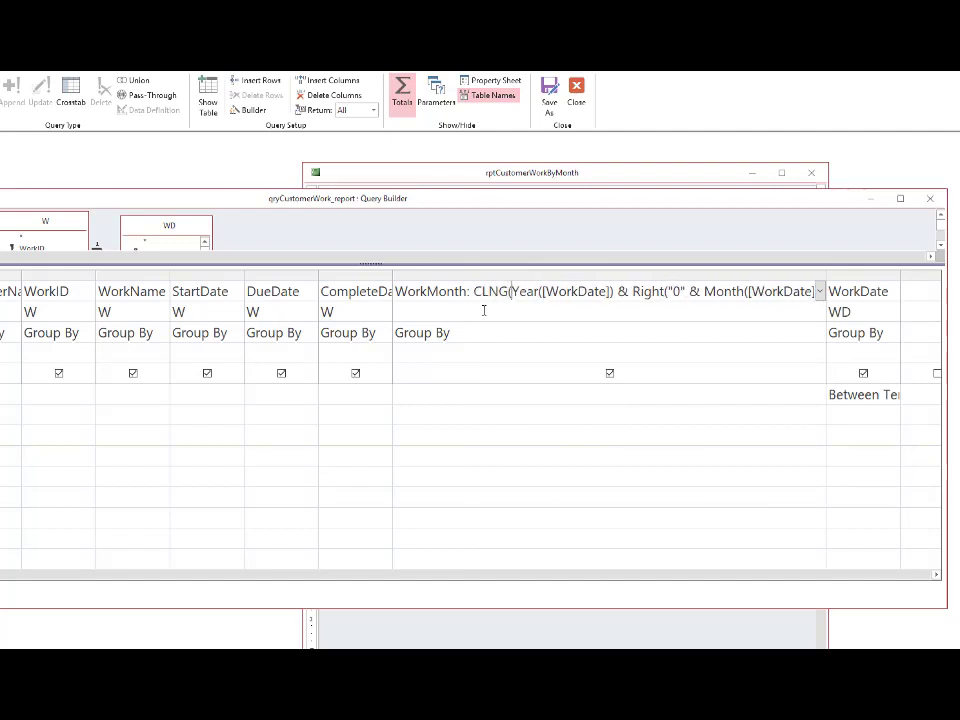
left_click(705, 291)
left_click_drag(705, 291, 633, 291)
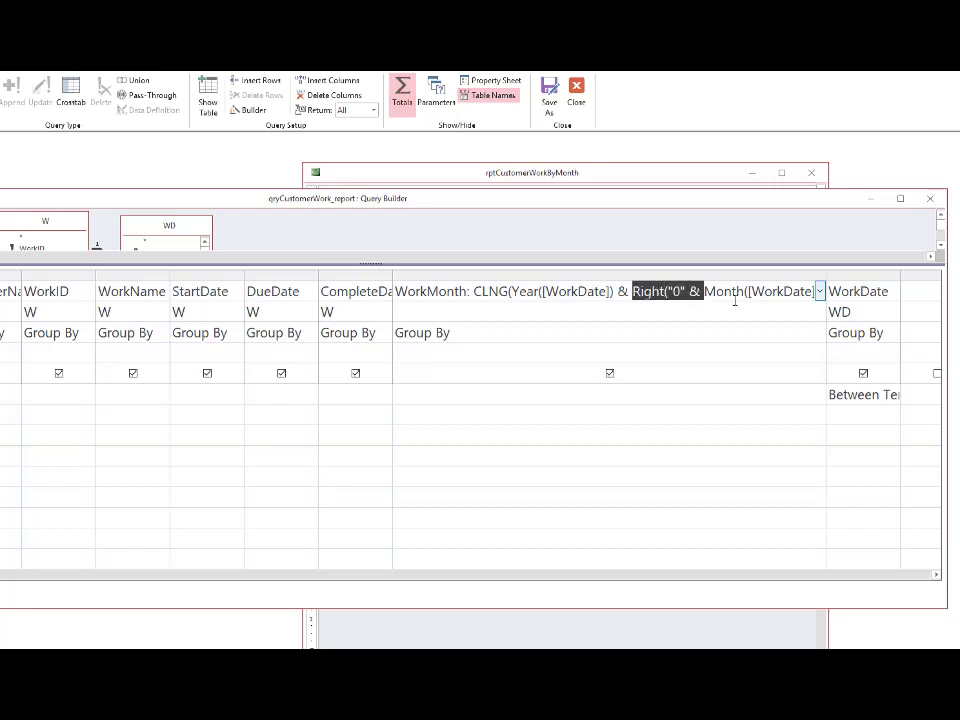
key("Delete")
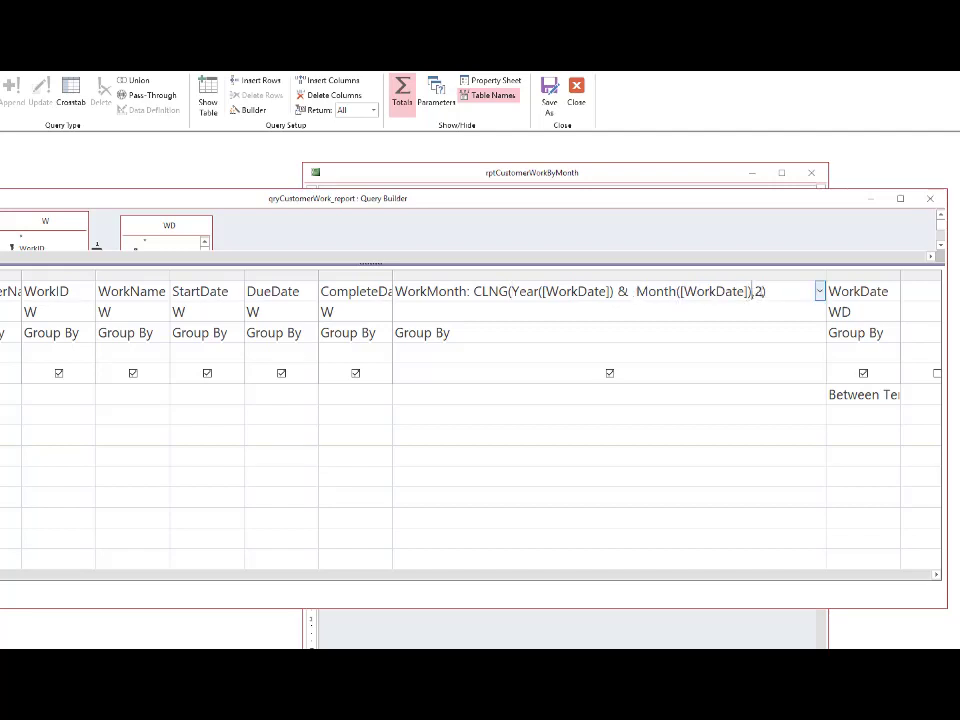
left_click_drag(752, 291, 765, 292)
key("Delete")
key("Down")
Run the query to review the numeric WorkMonth values, and save the changes while closing the Query Builder
key("ctrl+period")
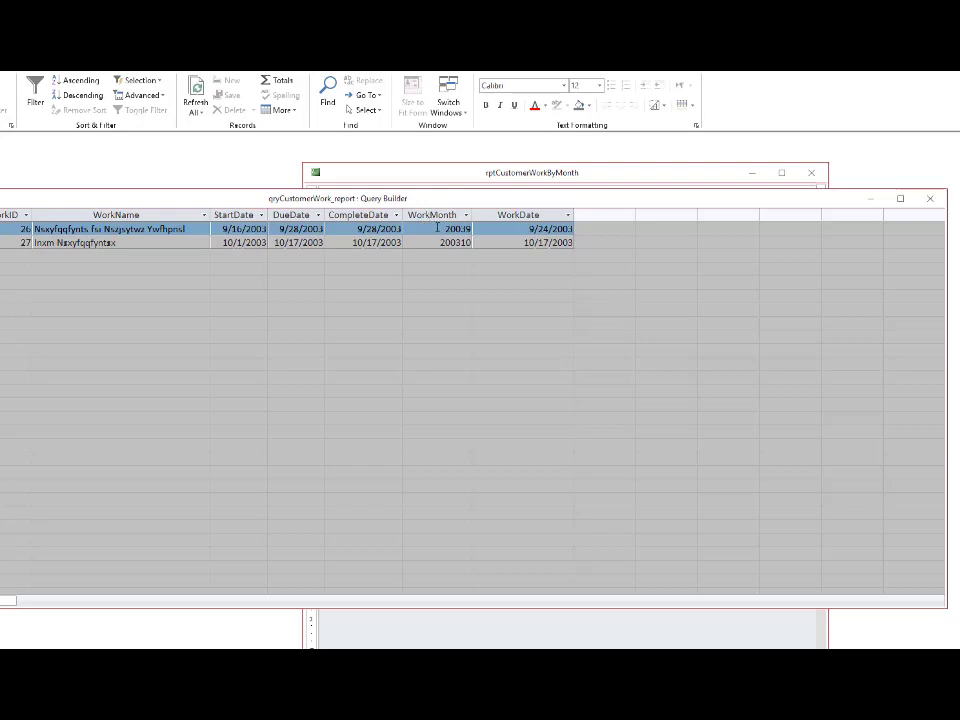
left_click(932, 201)
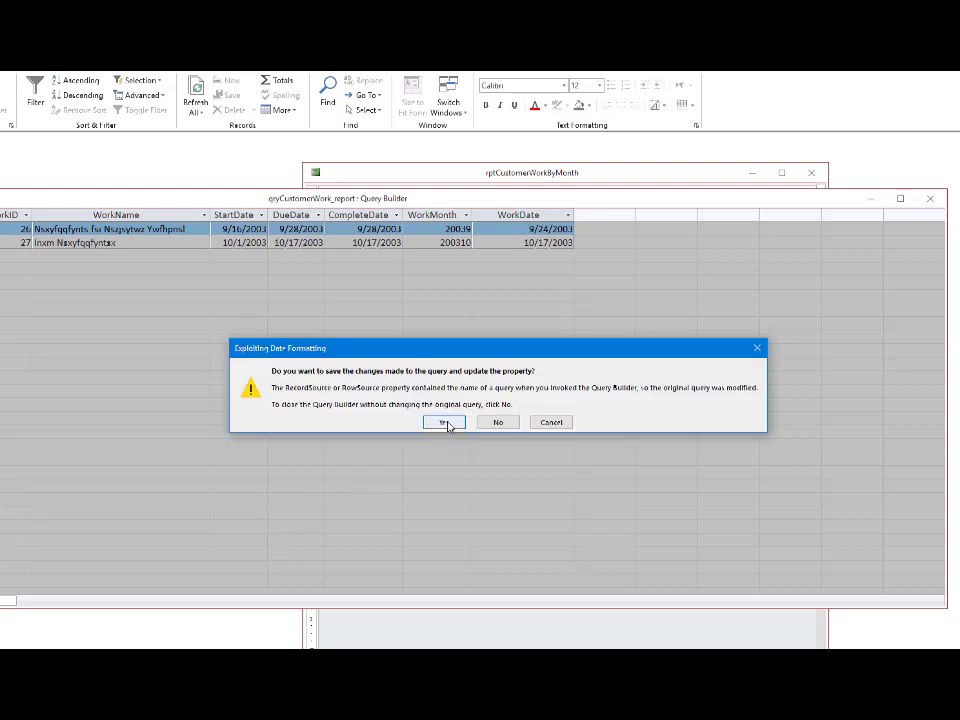
left_click(444, 422)
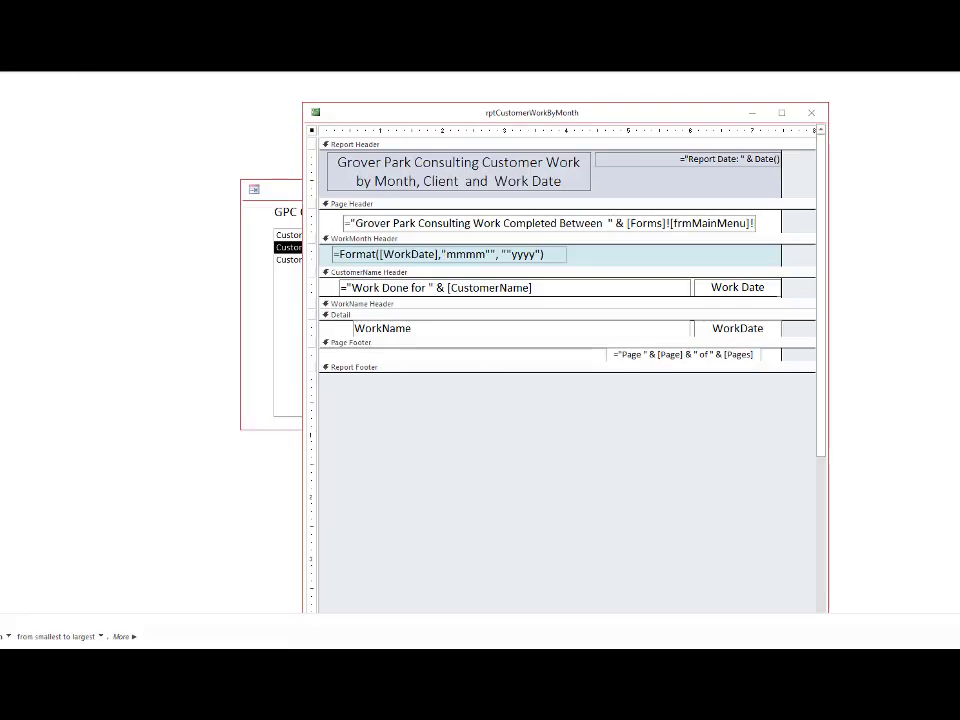
Enlarge the report's grouping and sorting area and examine the sort order of the WorkMonth, CustomerName, WorkDate and WorkName levels
left_click(420, 76)
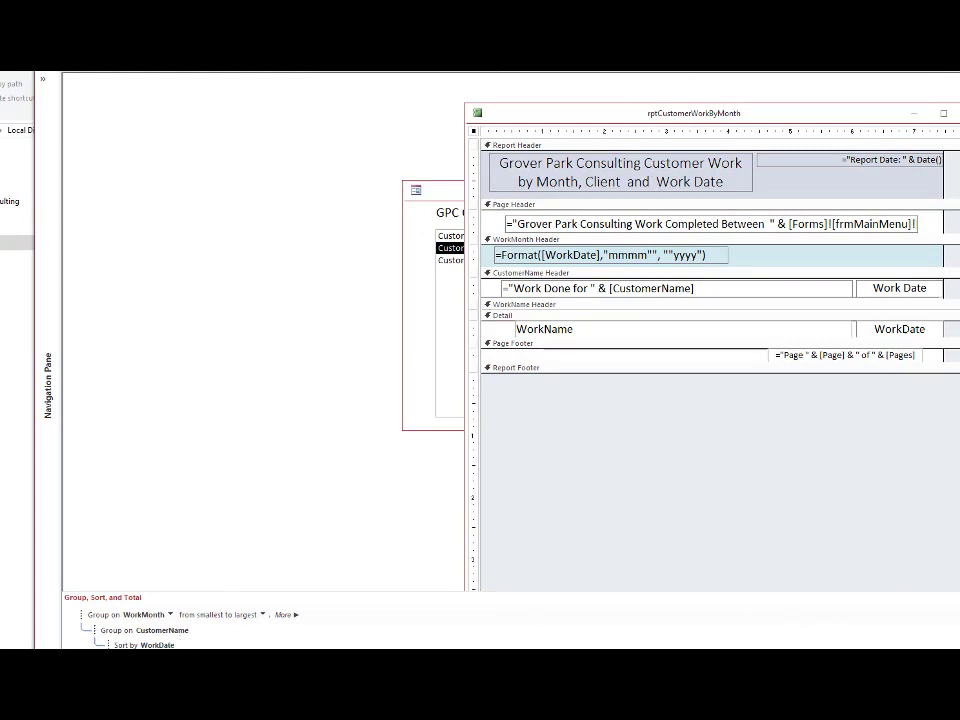
left_click_drag(793, 117, 797, 103)
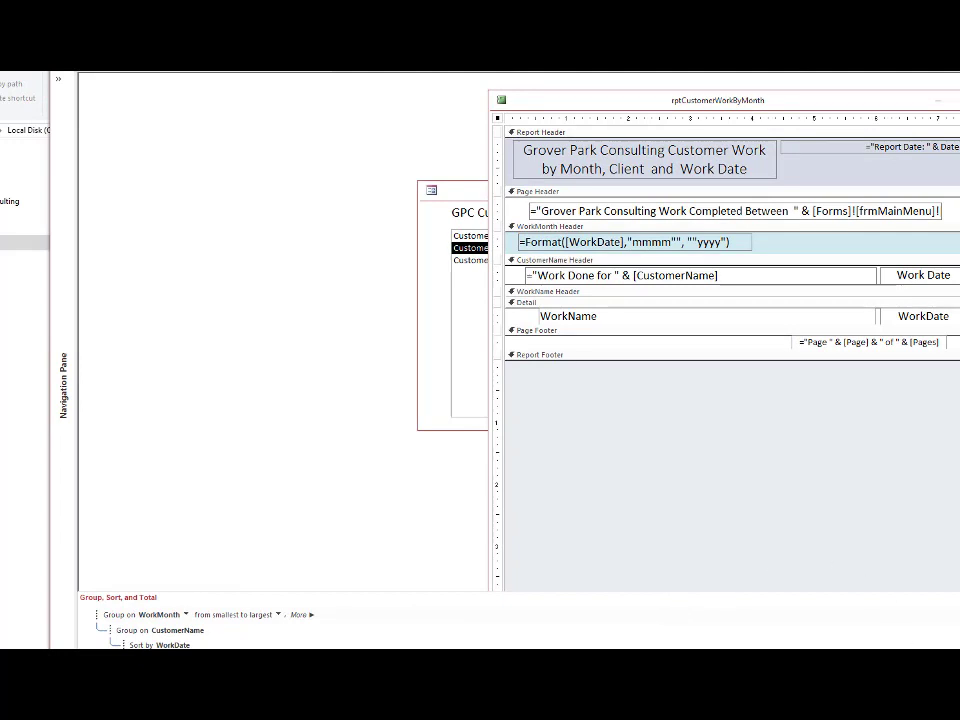
left_click_drag(890, 684, 888, 640)
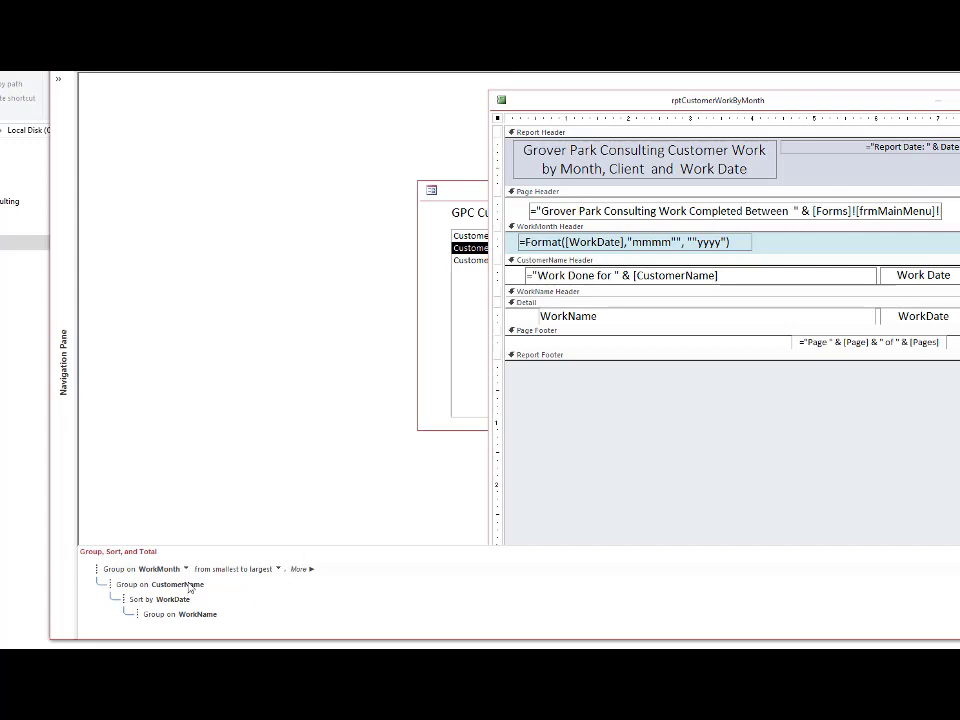
left_click(562, 260)
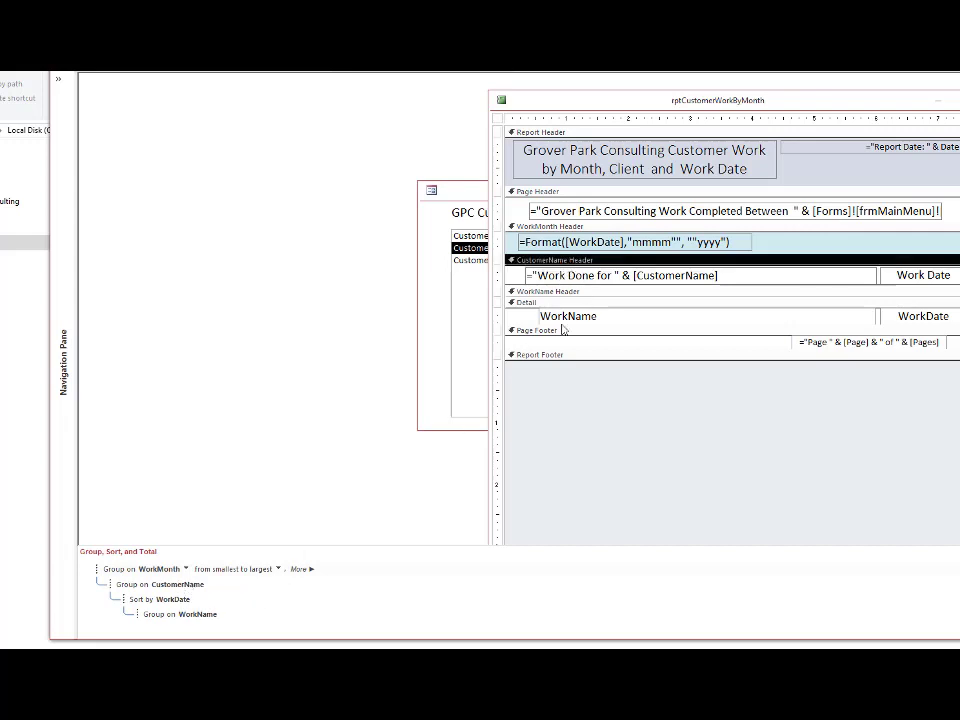
left_click(195, 585)
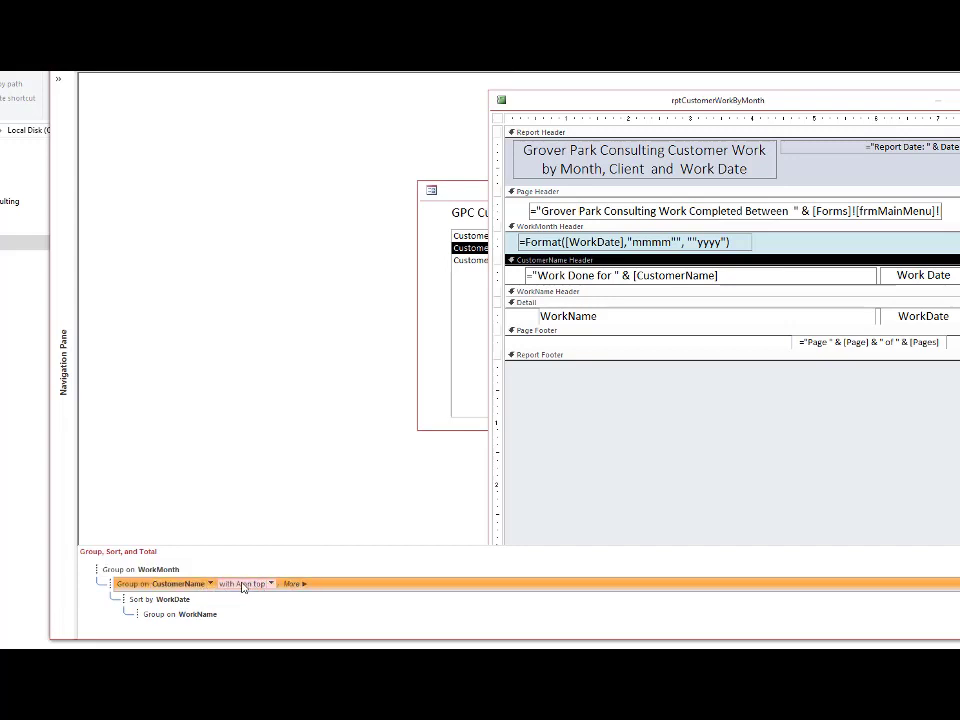
left_click(186, 603)
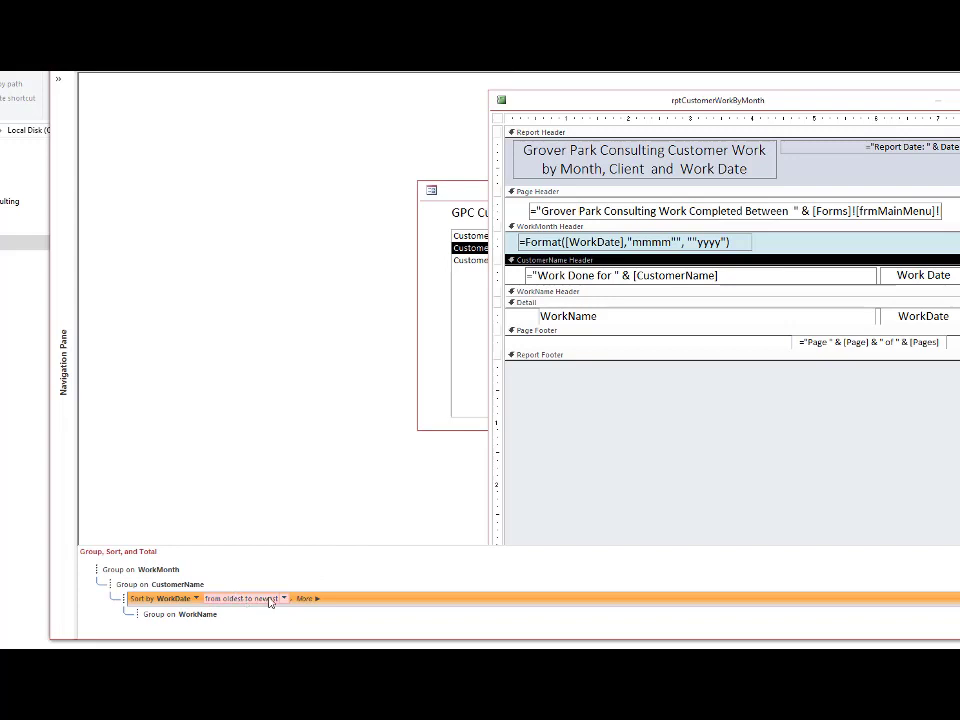
left_click(208, 616)
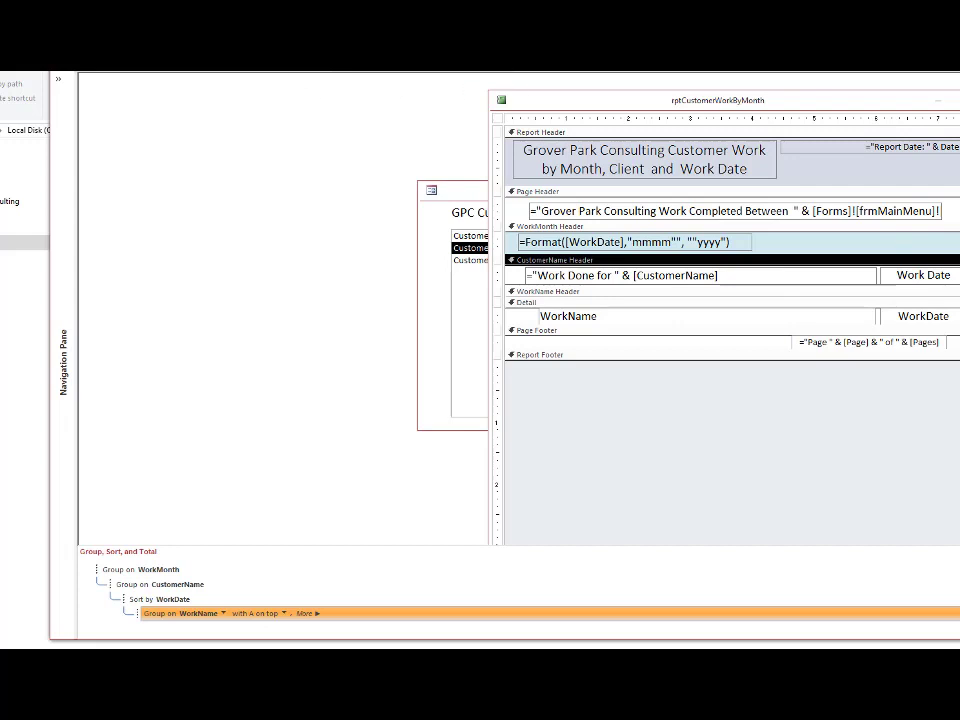
Preview the Customer Work by Month report, and save its design changes while closing it
left_click(468, 66)
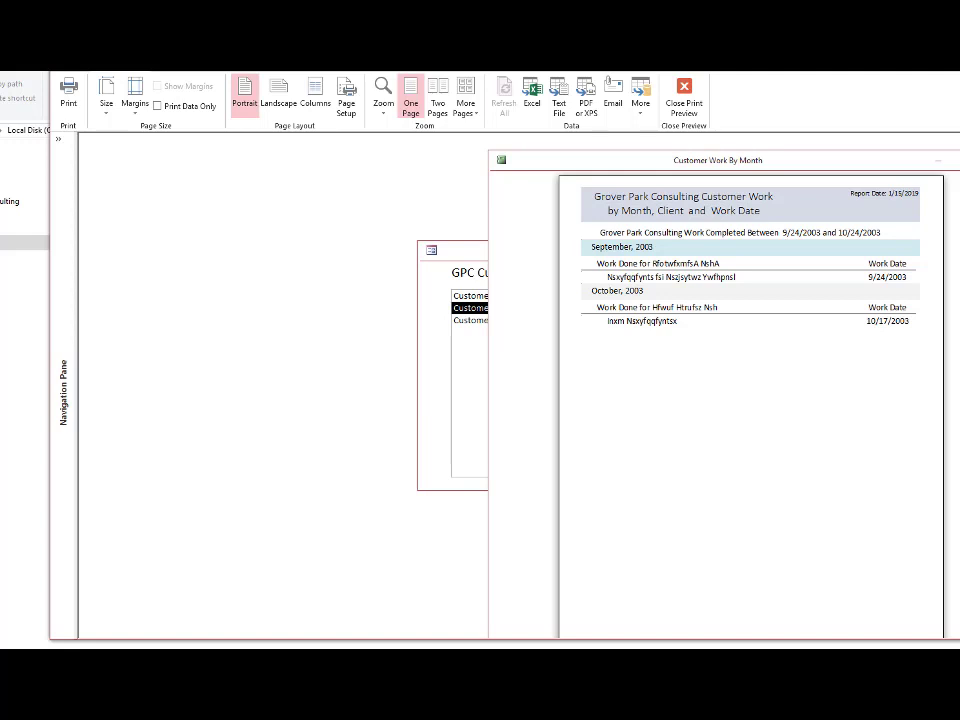
key("ctrl+w")
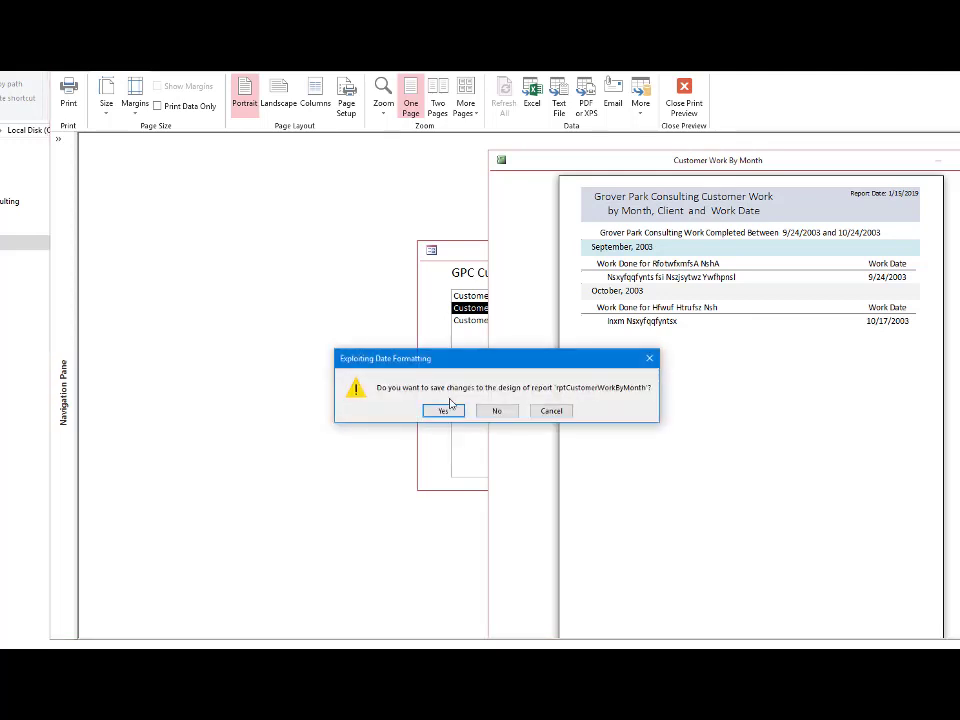
left_click(444, 411)
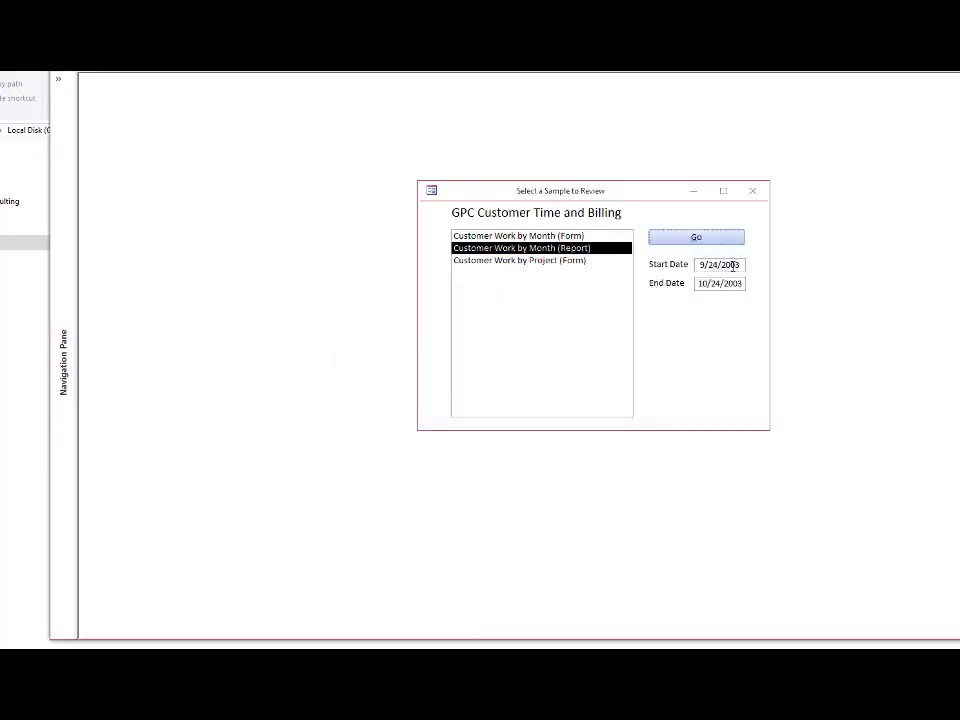
Set the date range to 9/24/2017 through 10/24/2017 and run the Customer Work by Month report
left_click_drag(731, 264, 741, 264)
type("17")
left_click_drag(746, 284, 733, 284)
type("17")
left_click(753, 283)
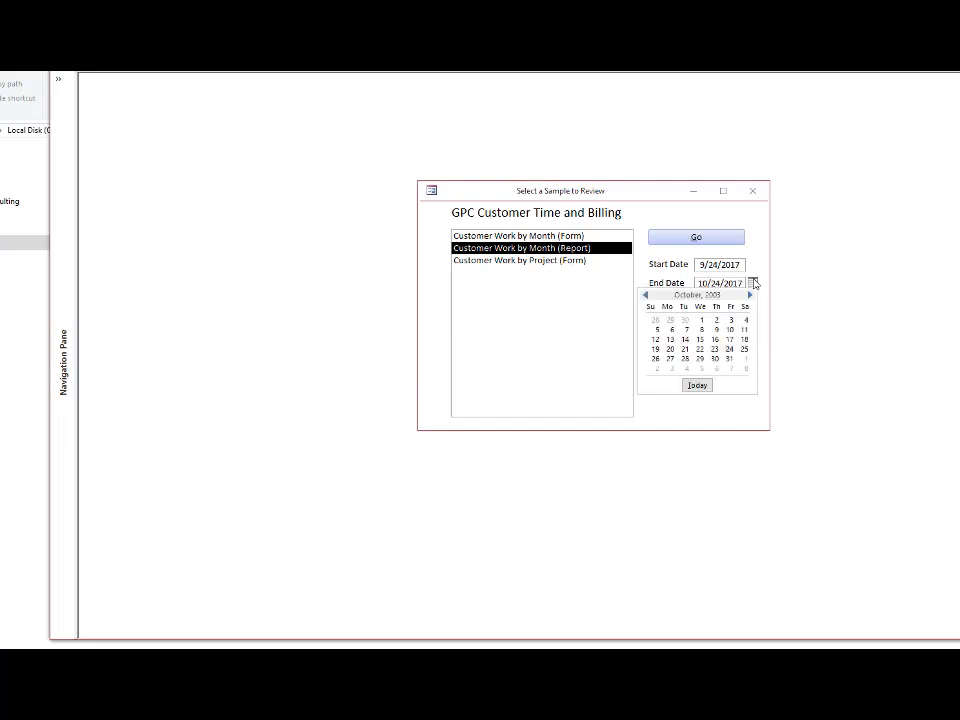
left_click(724, 242)
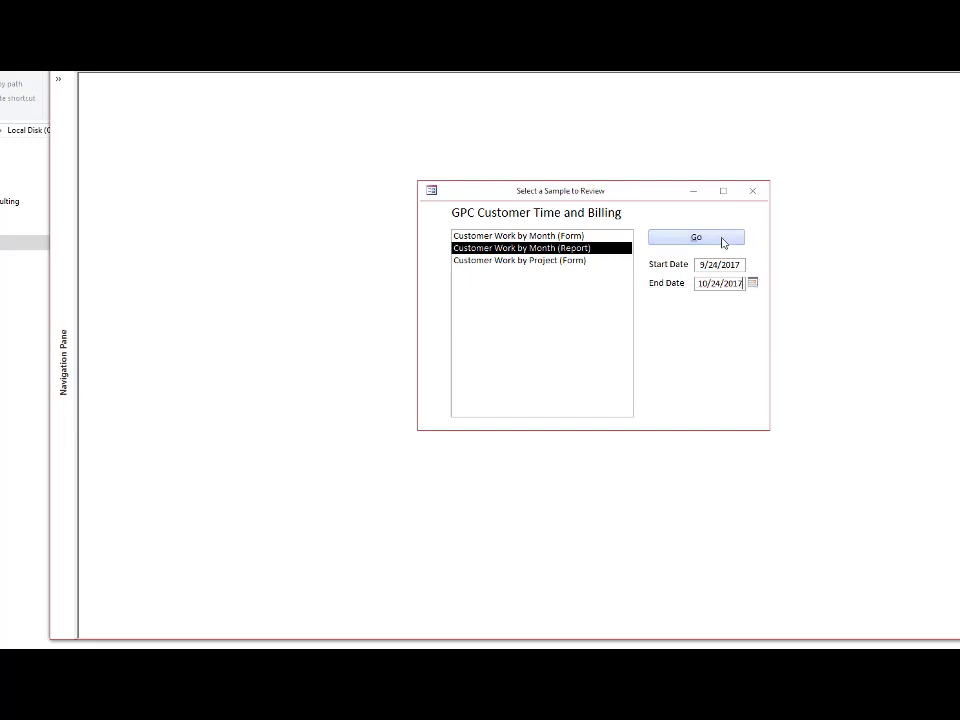
left_click(718, 240)
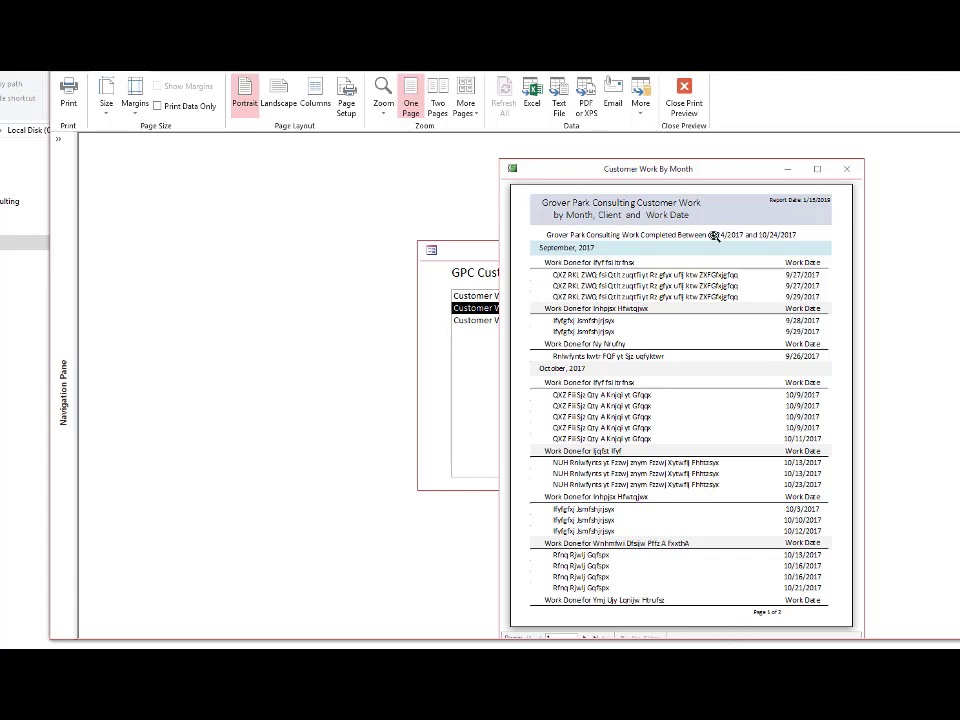
Review the month, customer and work date grouping on both pages of the previewed report, and close the preview
left_click_drag(708, 170, 703, 147)
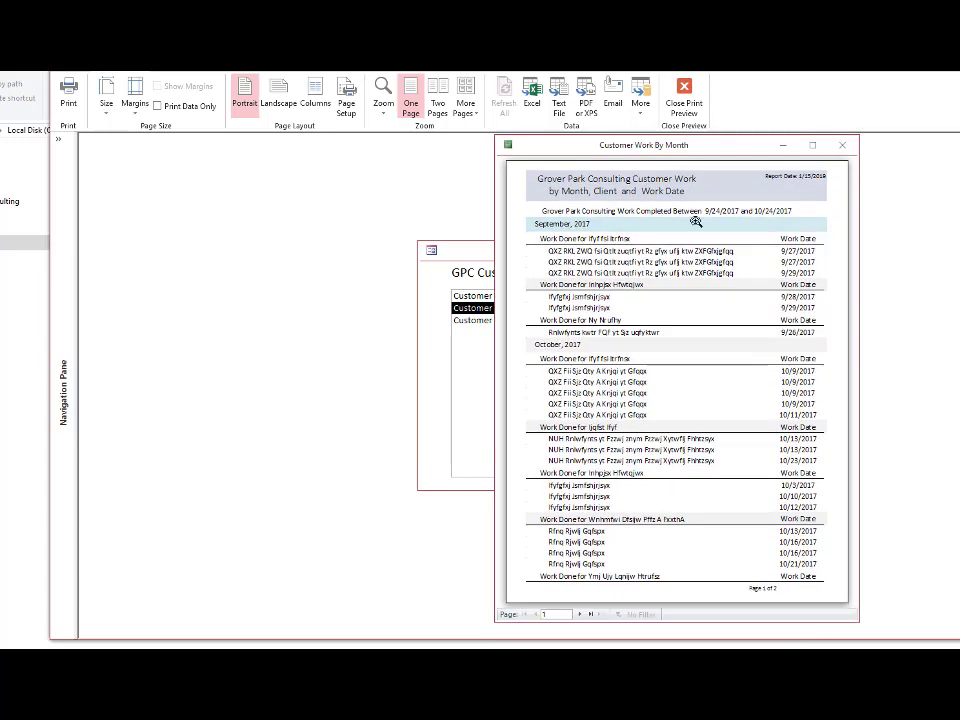
left_click(580, 614)
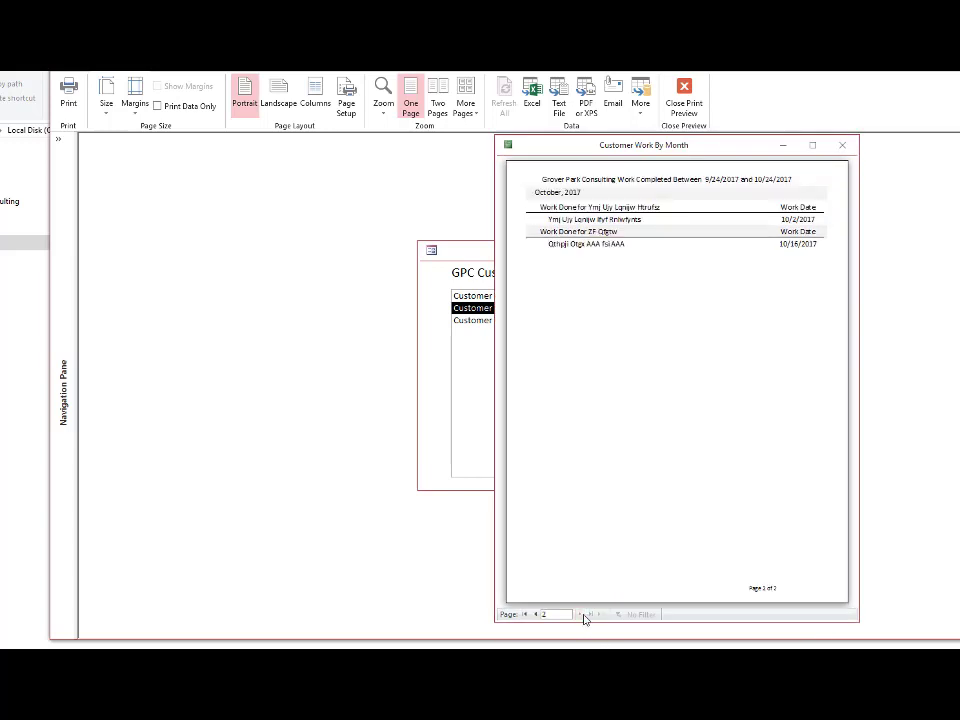
left_click(537, 614)
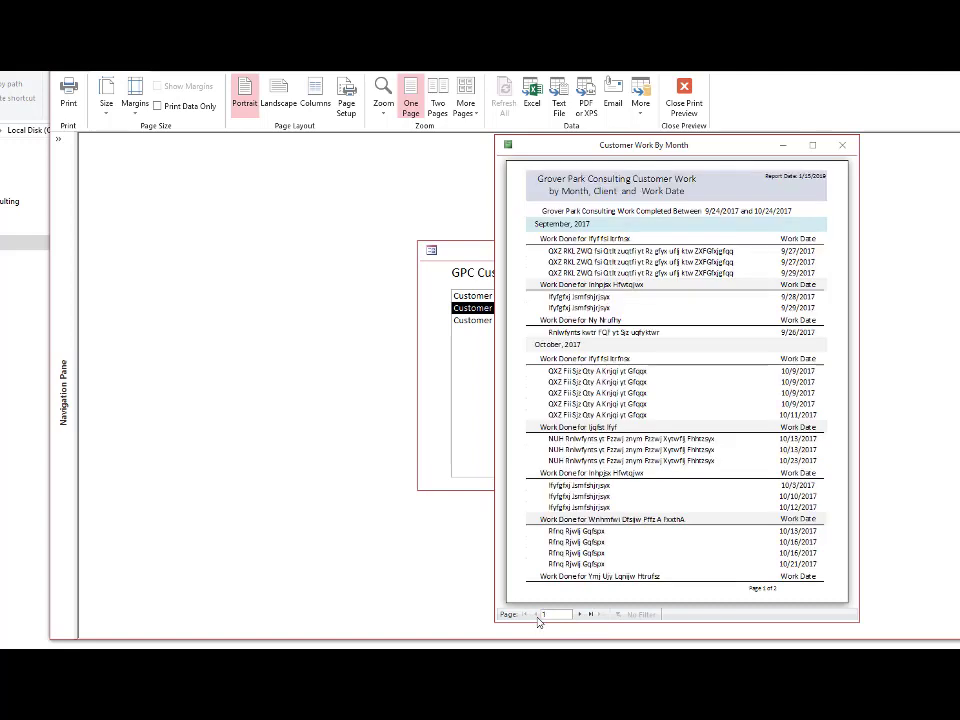
left_click(579, 614)
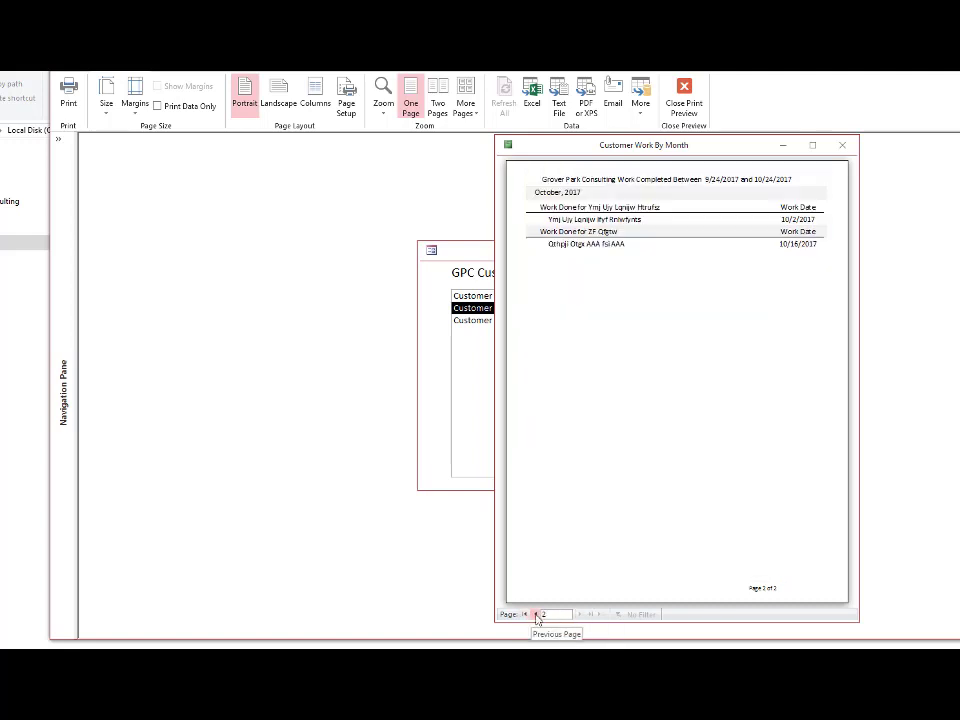
left_click(537, 614)
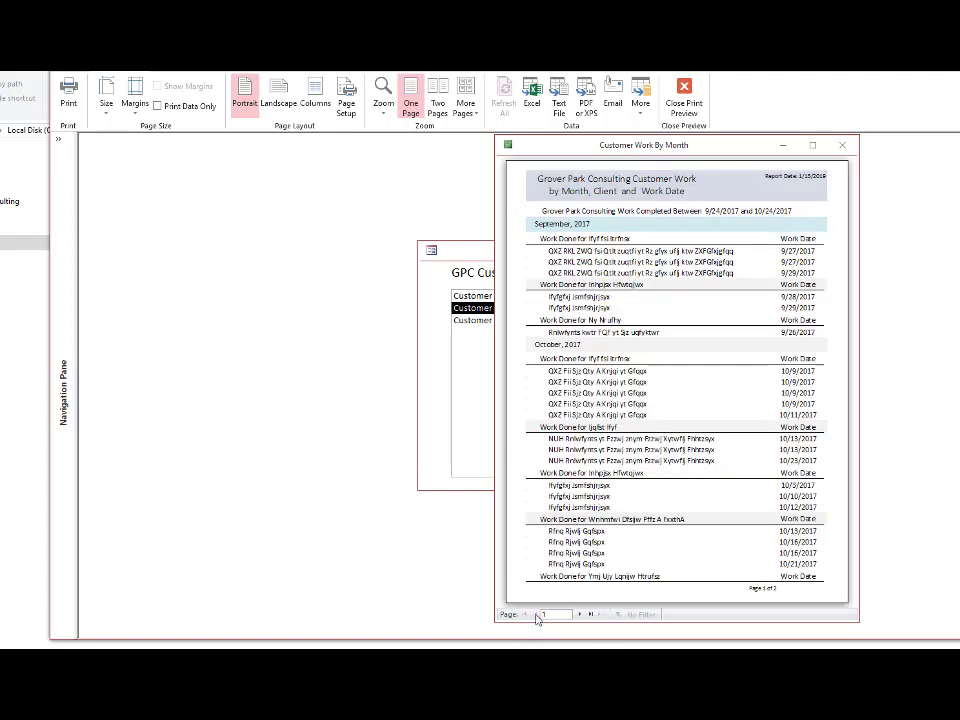
left_click(570, 345)
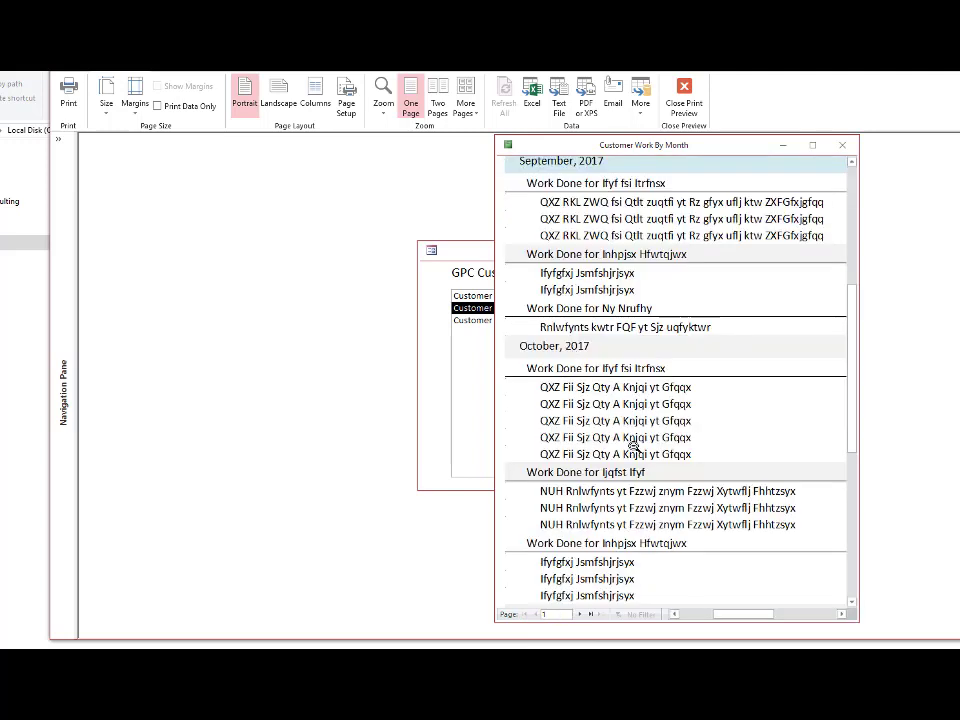
left_click(383, 95)
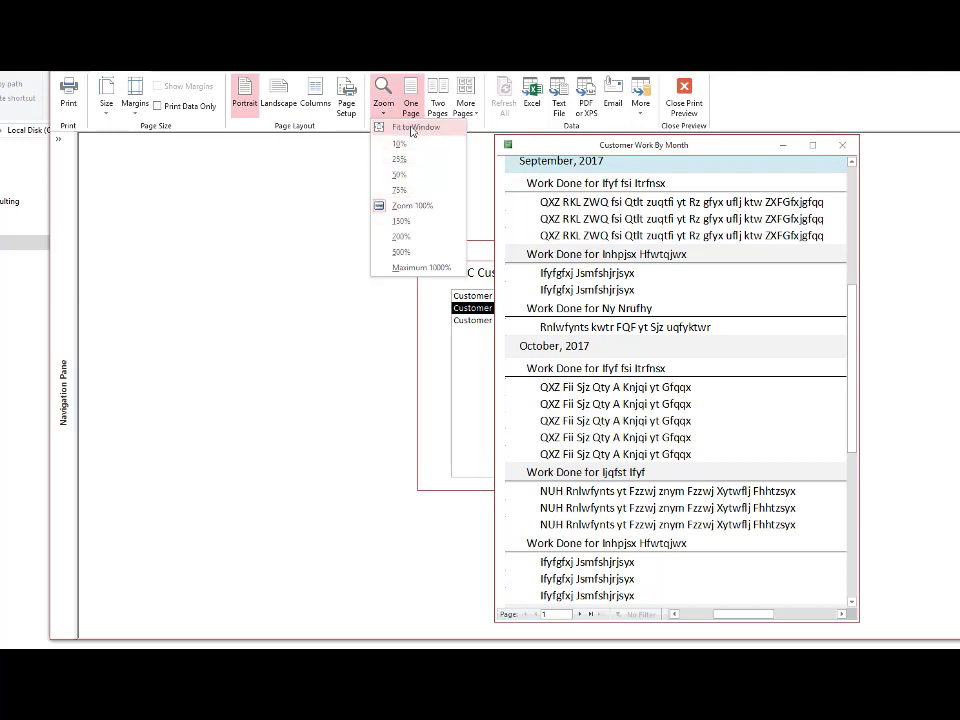
left_click(412, 127)
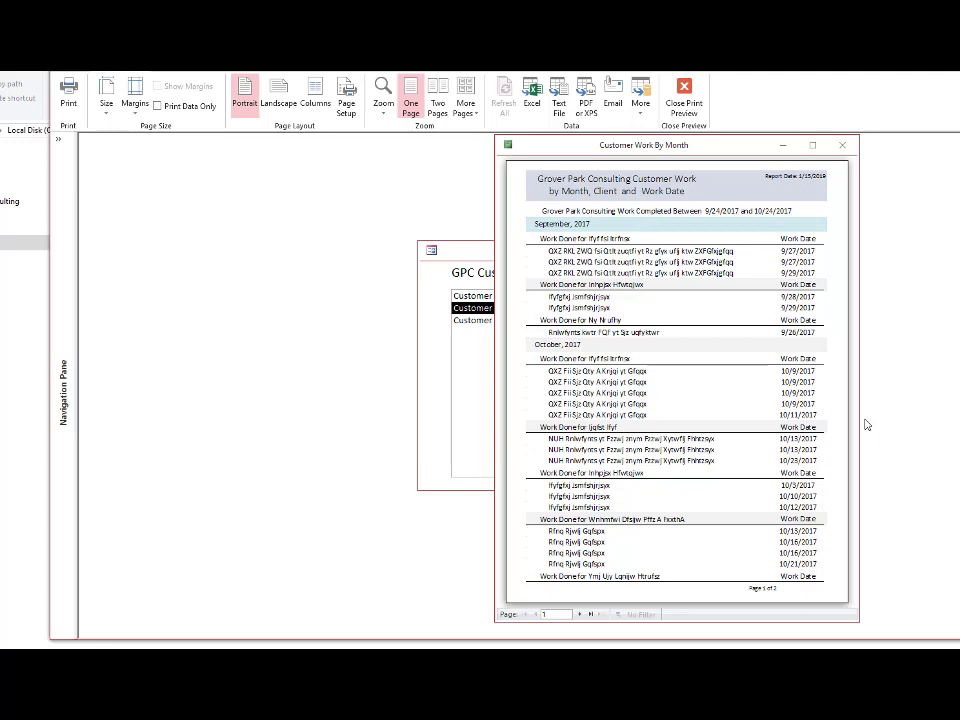
left_click(843, 147)
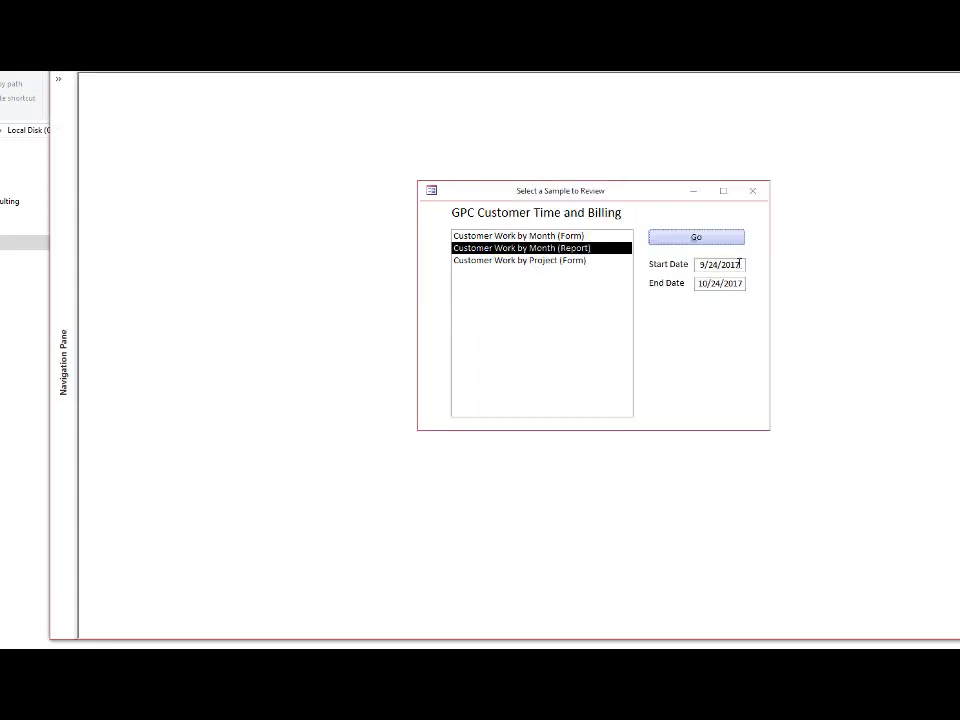